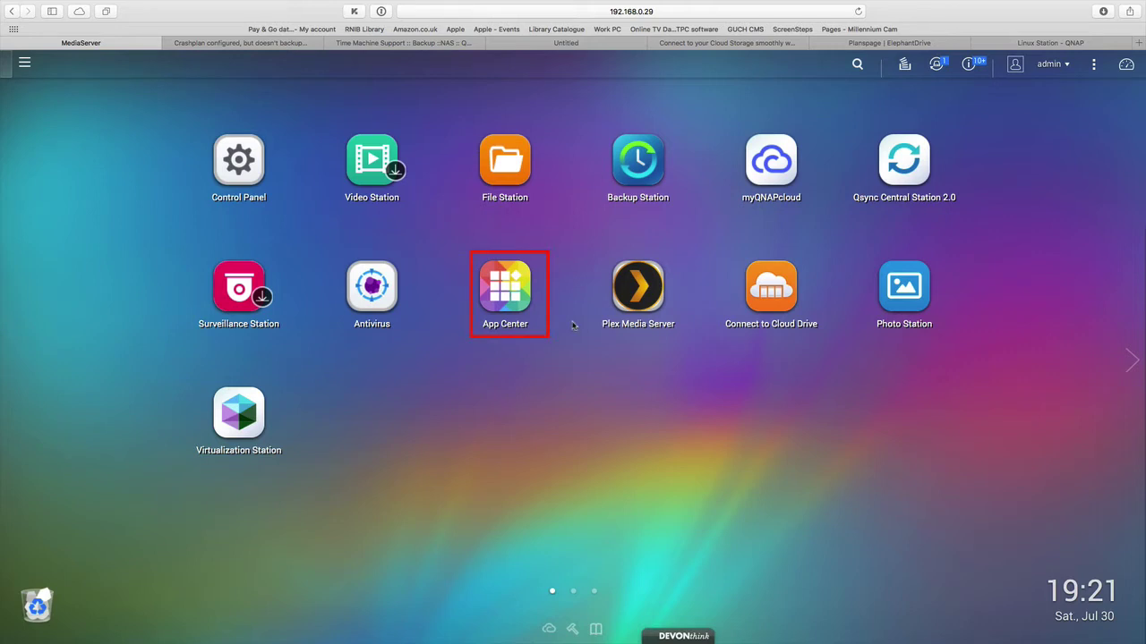
# Open App Center and search apps for 'lin' to find Linux Station
pyautogui.click(509, 288)
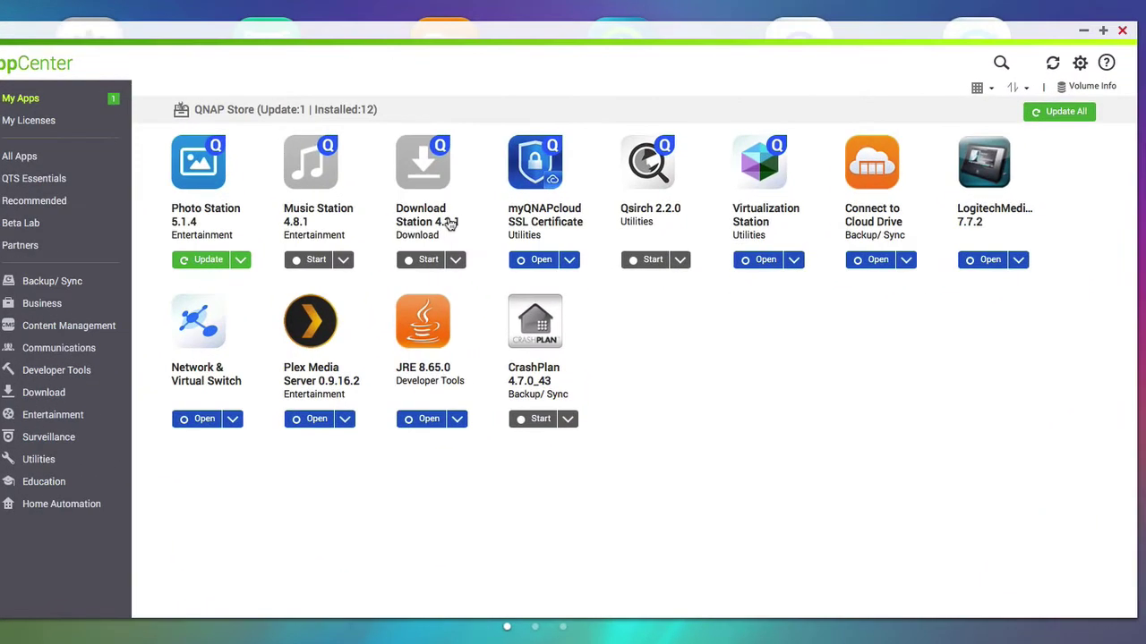
pyautogui.click(1002, 62)
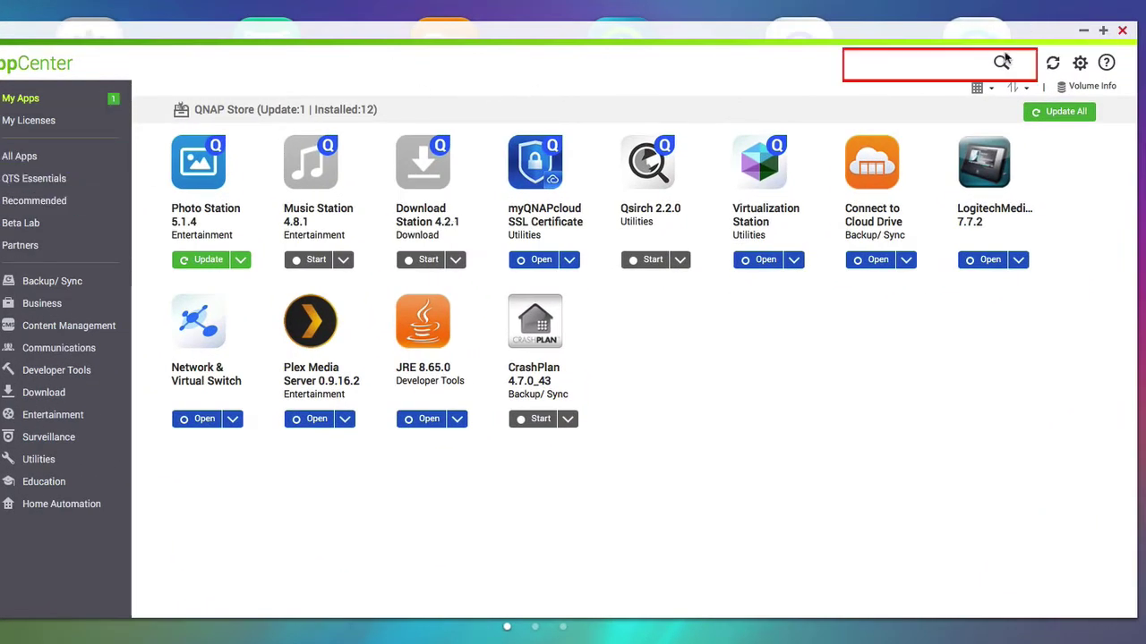
pyautogui.click(1002, 63)
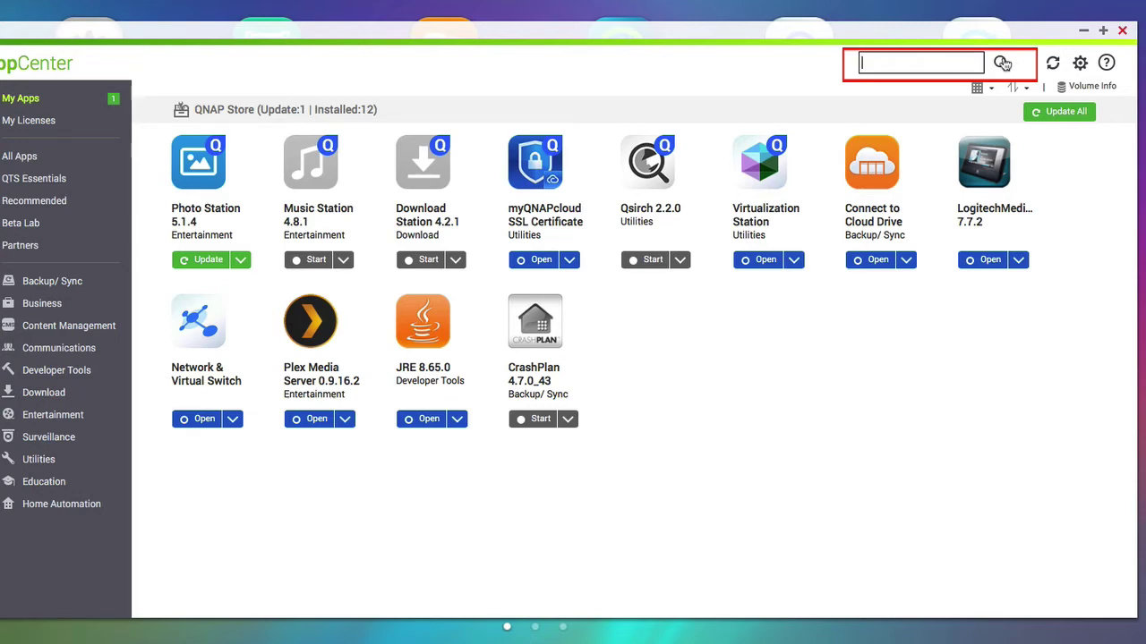
pyautogui.write('lin')
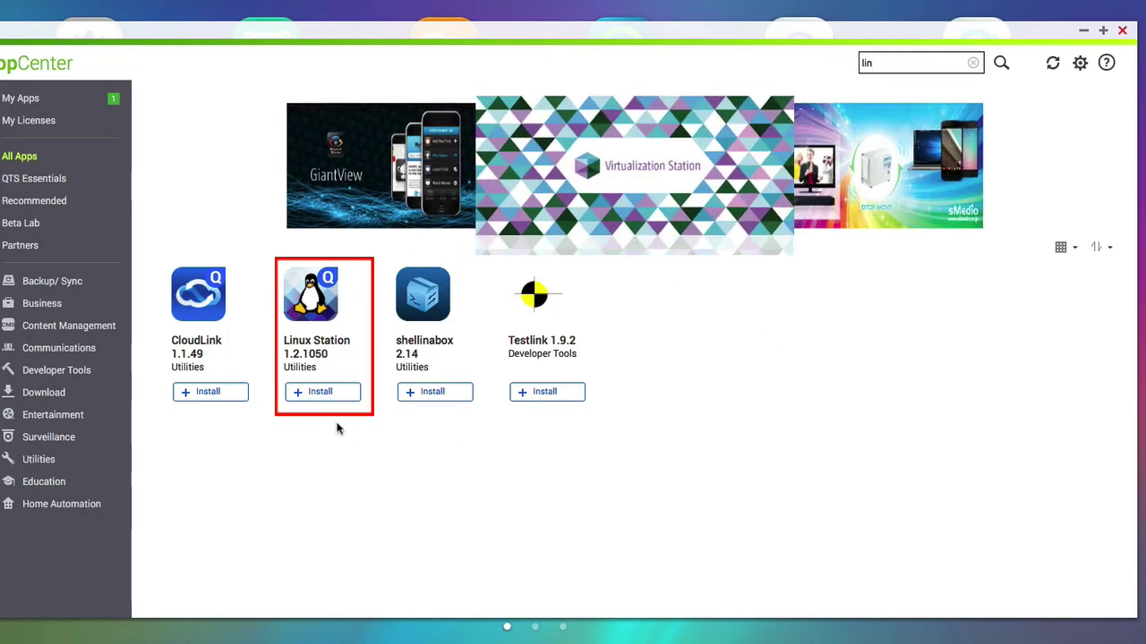
# Install Linux Station 1.2.1050 with DataVol1 as the installation location
pyautogui.click(320, 394)
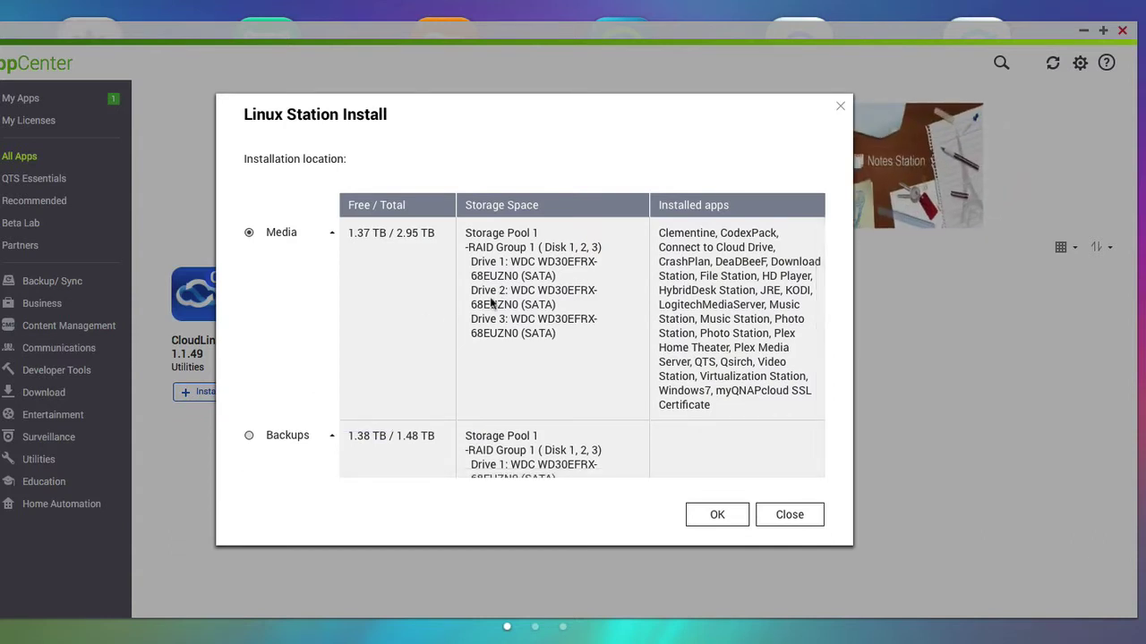
pyautogui.scroll(-5, 489, 302)
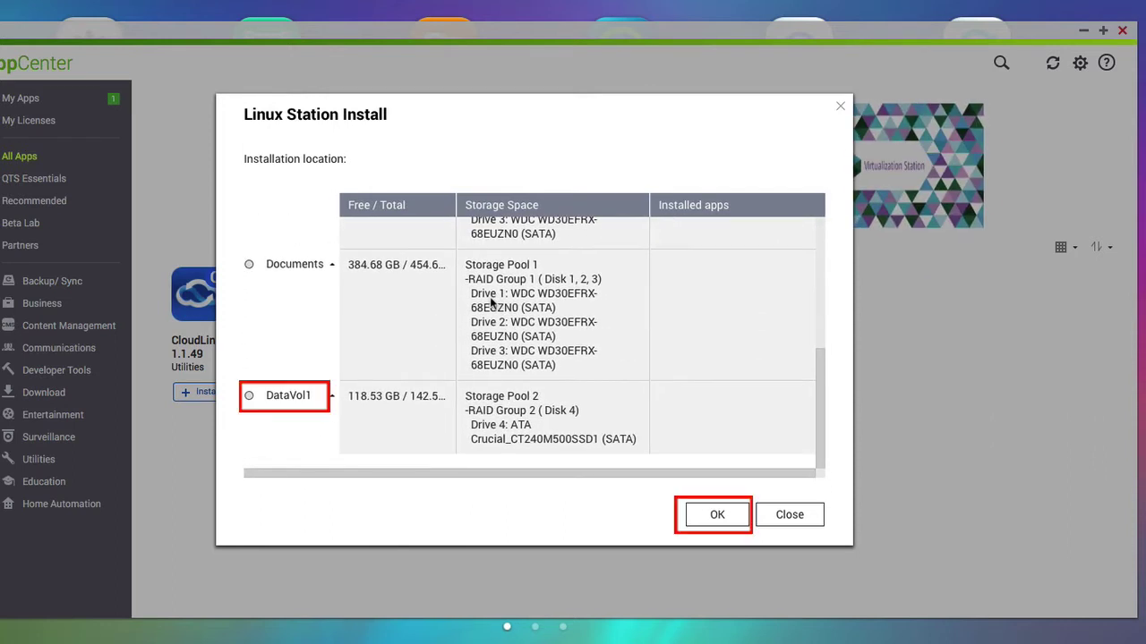
pyautogui.click(249, 398)
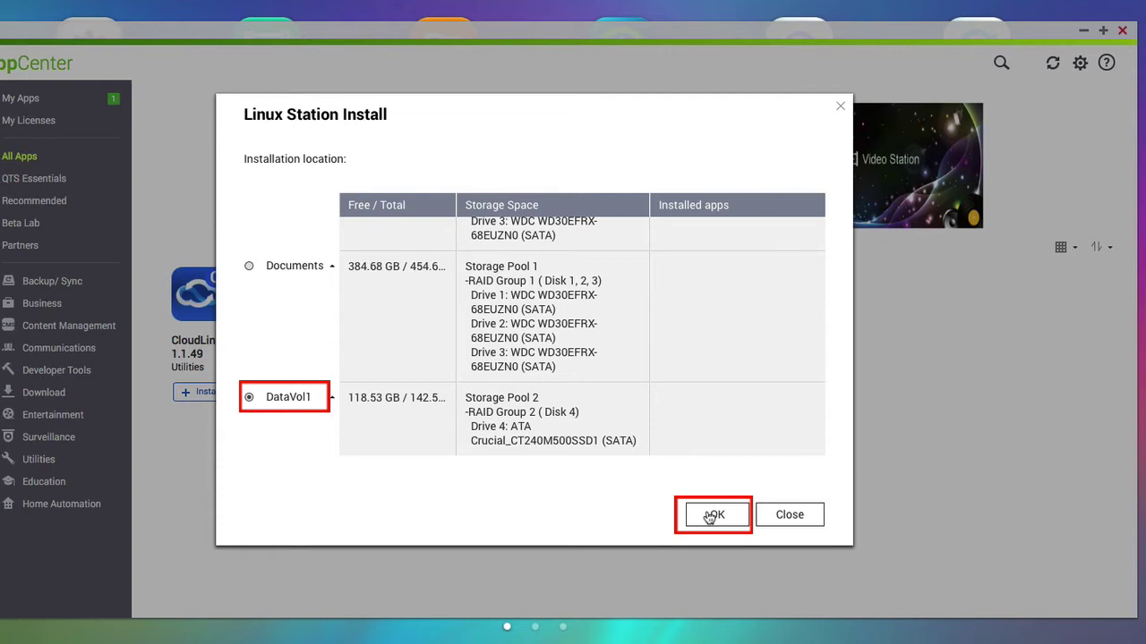
pyautogui.click(709, 516)
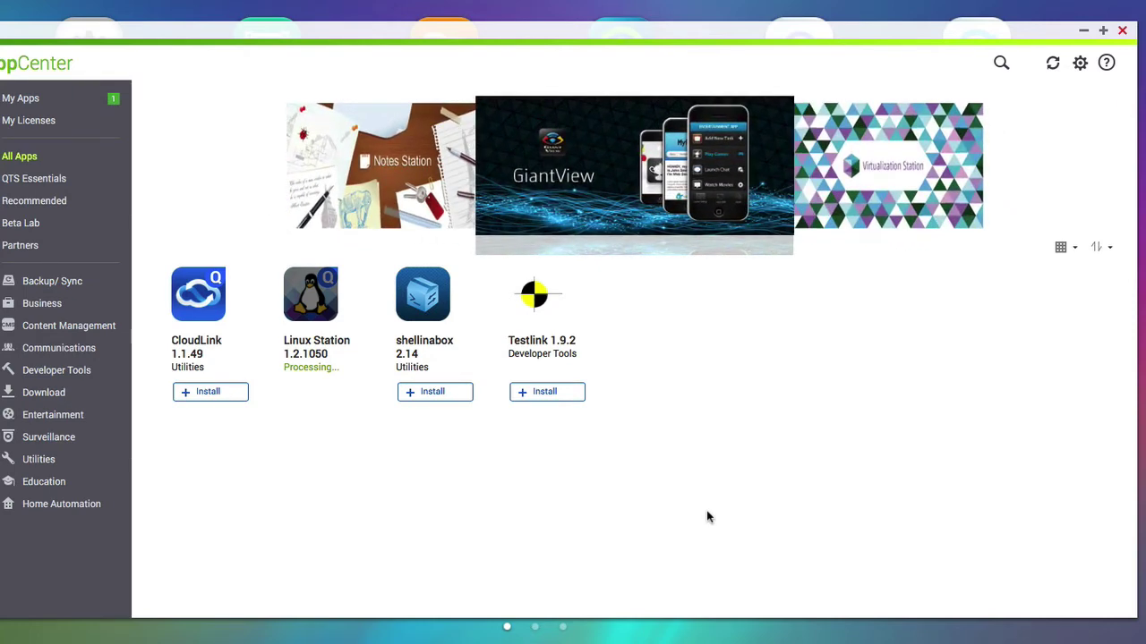
# Close App Center and download and install the Ubuntu 16.04 add-on in Linux Station
pyautogui.click(1126, 32)
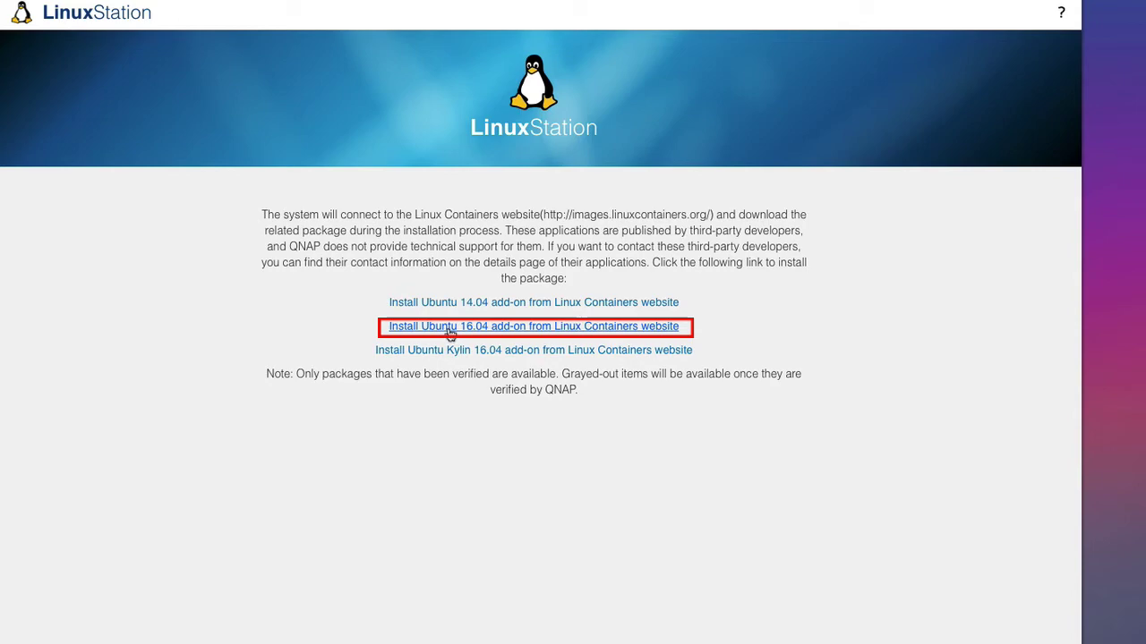
pyautogui.click(450, 330)
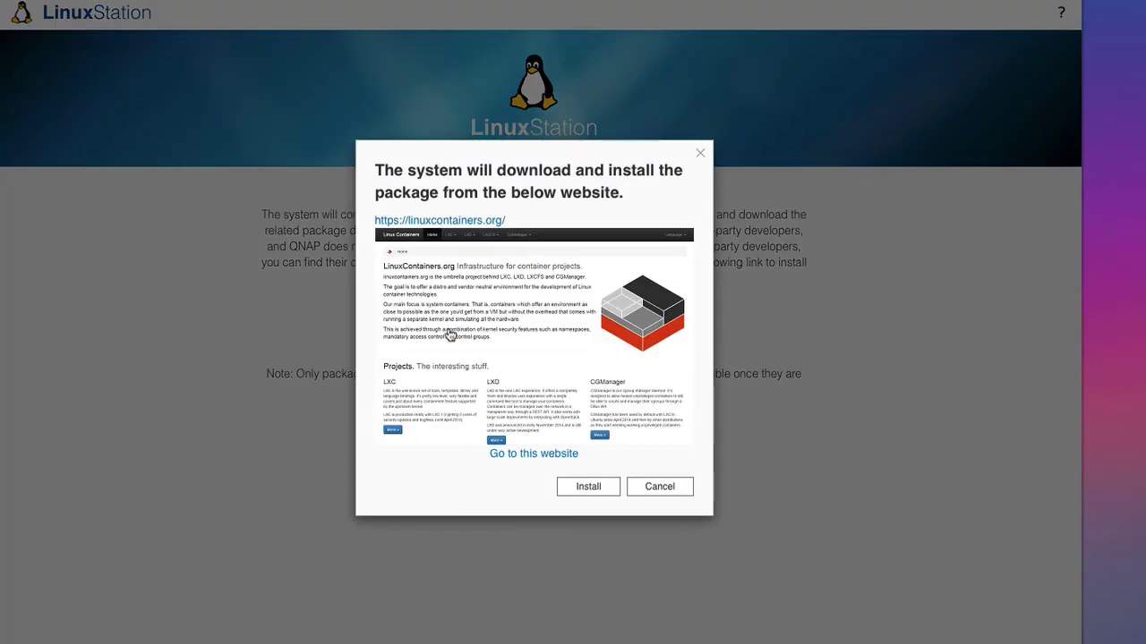
pyautogui.click(588, 488)
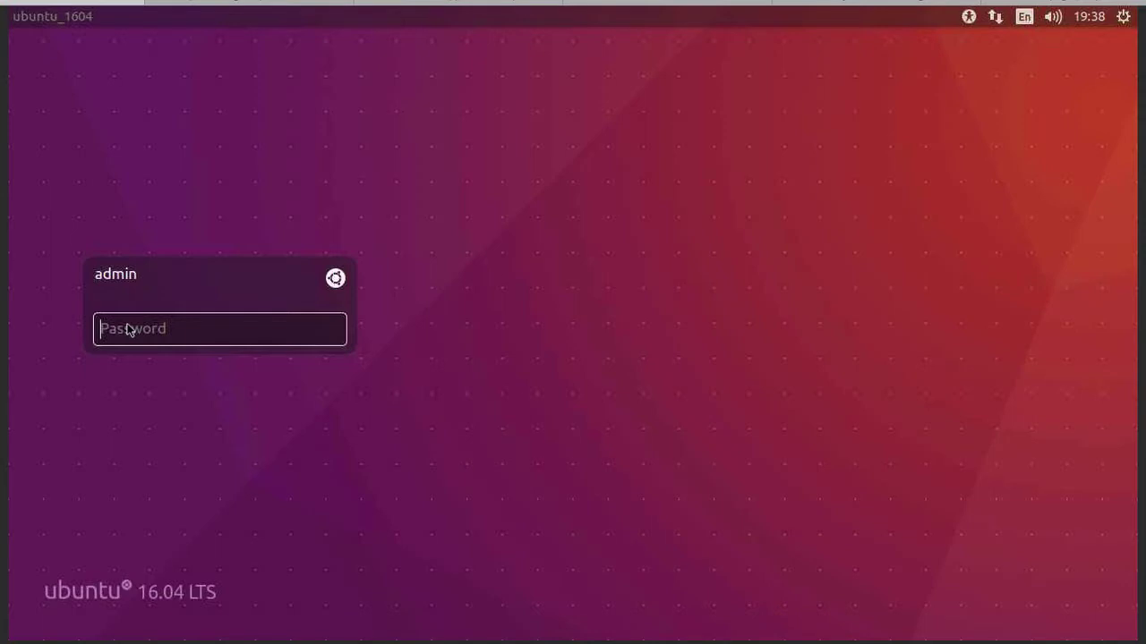
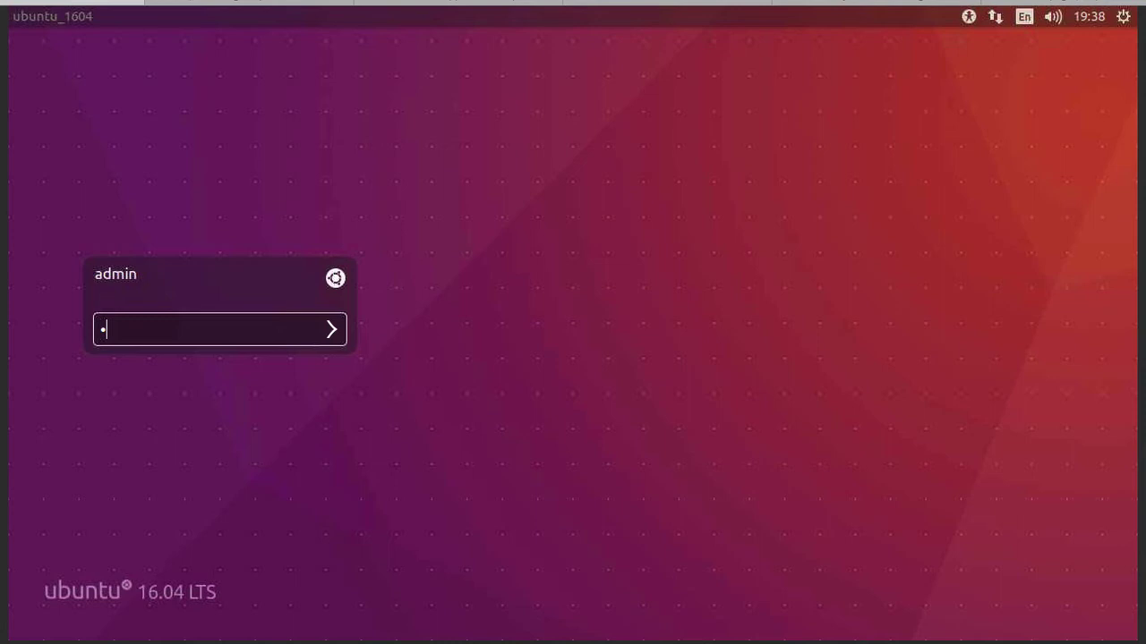
# Log into Ubuntu 16.04 as admin by entering the account password
pyautogui.press('BackSpace')
pyautogui.press('Return')
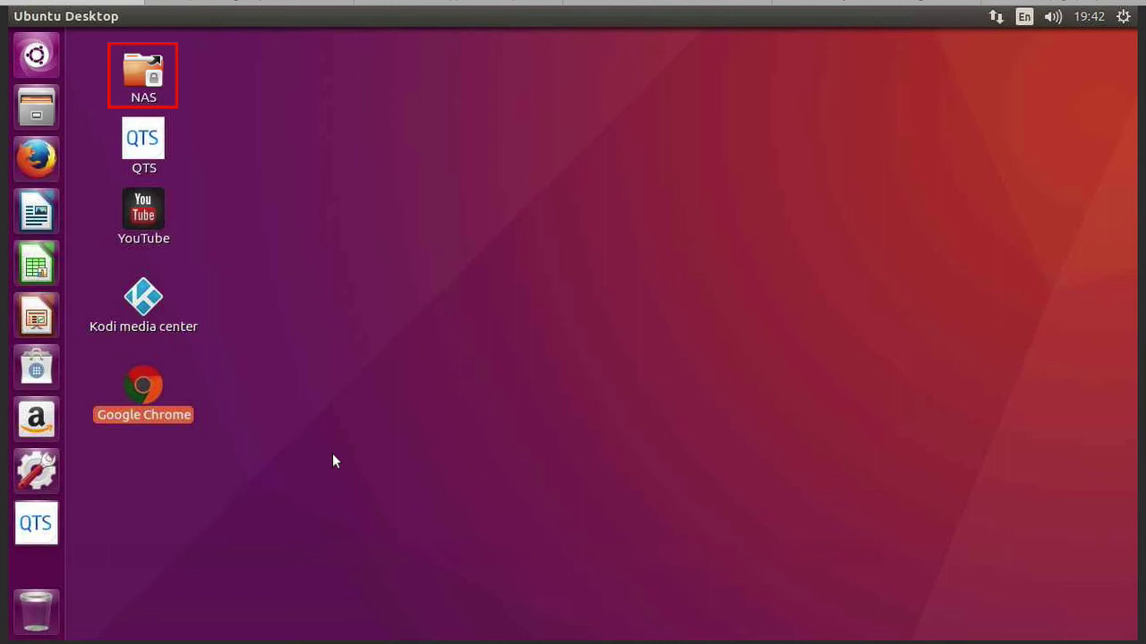
# Open the NAS desktop shortcut and browse the Documents share's files
pyautogui.click(134, 74)
pyautogui.doubleClick(133, 71)
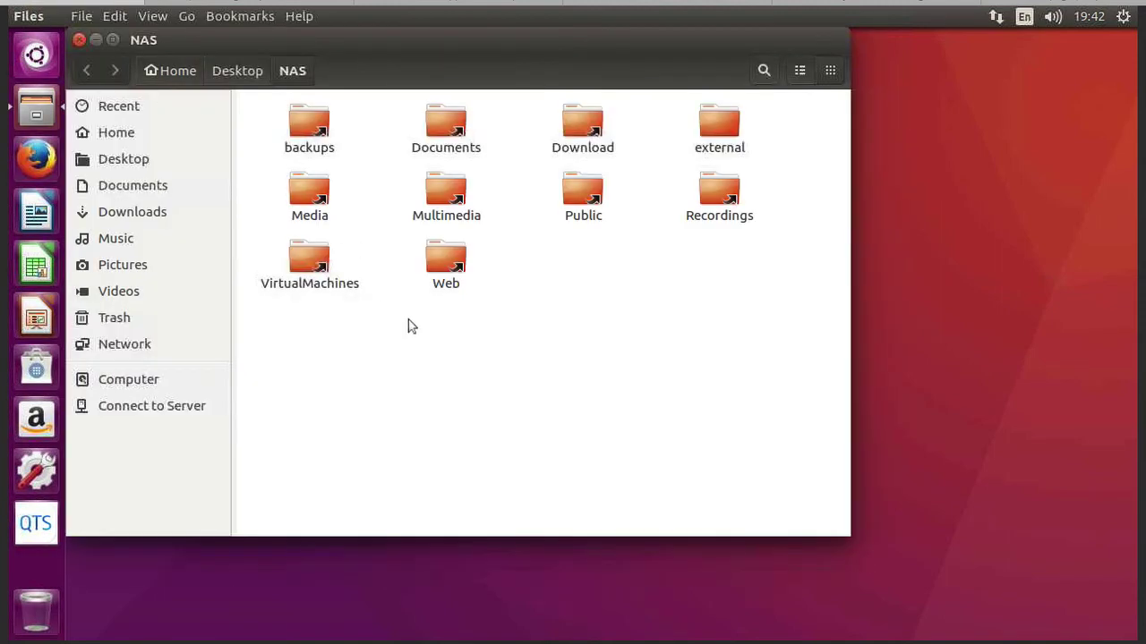
pyautogui.doubleClick(436, 129)
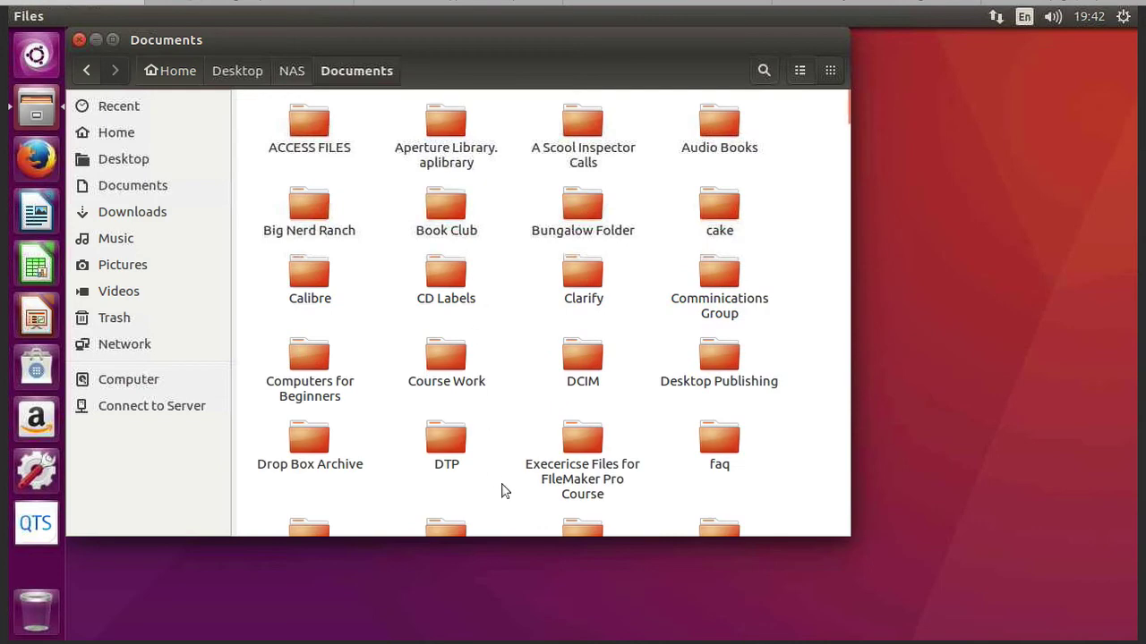
pyautogui.scroll(-20, 503, 490)
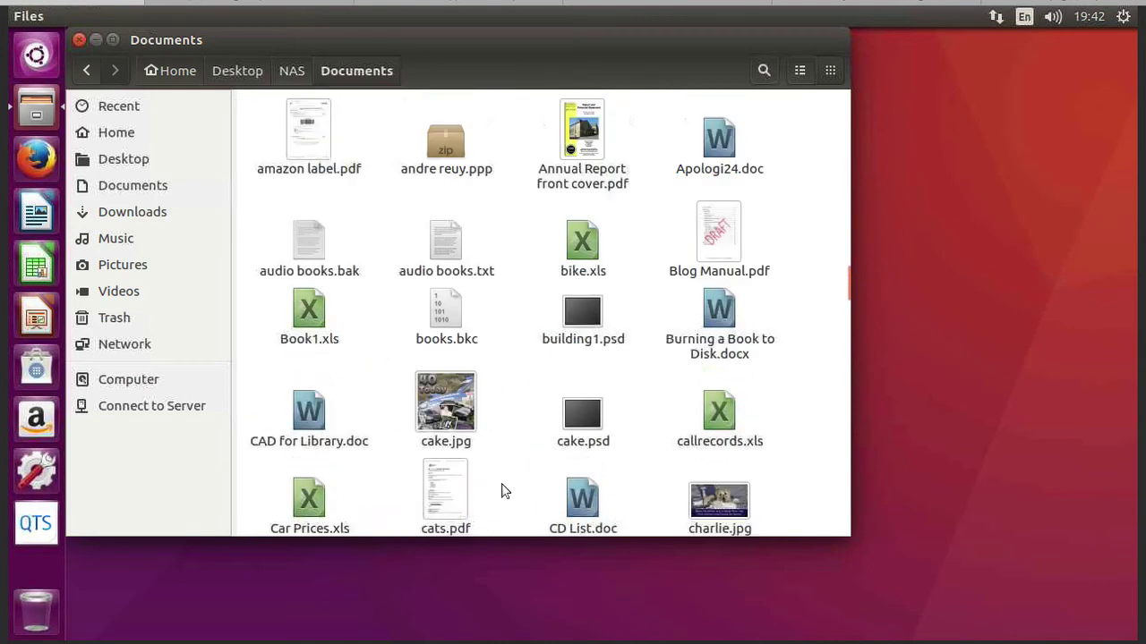
pyautogui.scroll(1, 504, 490)
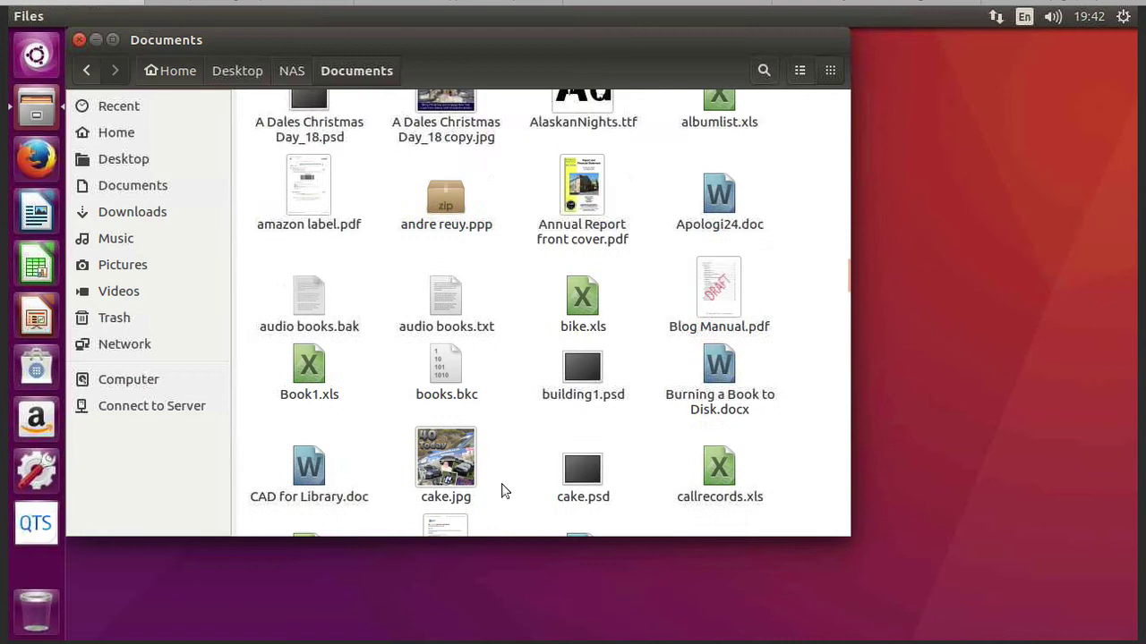
pyautogui.scroll(6, 504, 490)
pyautogui.scroll(8, 504, 491)
pyautogui.scroll(-1, 504, 491)
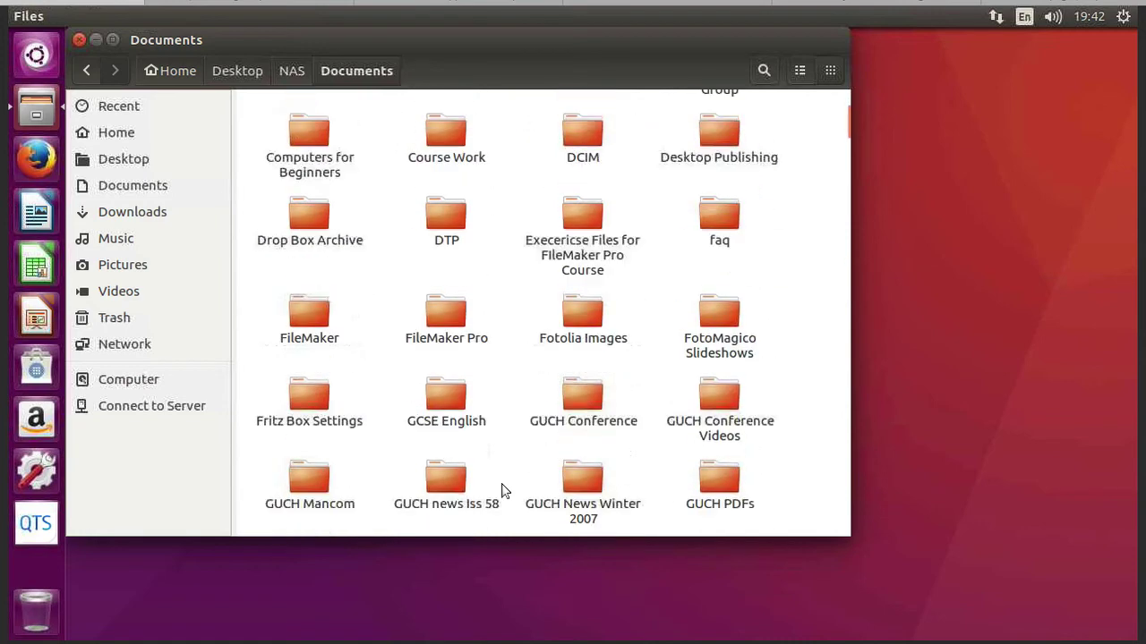
pyautogui.scroll(-15, 504, 490)
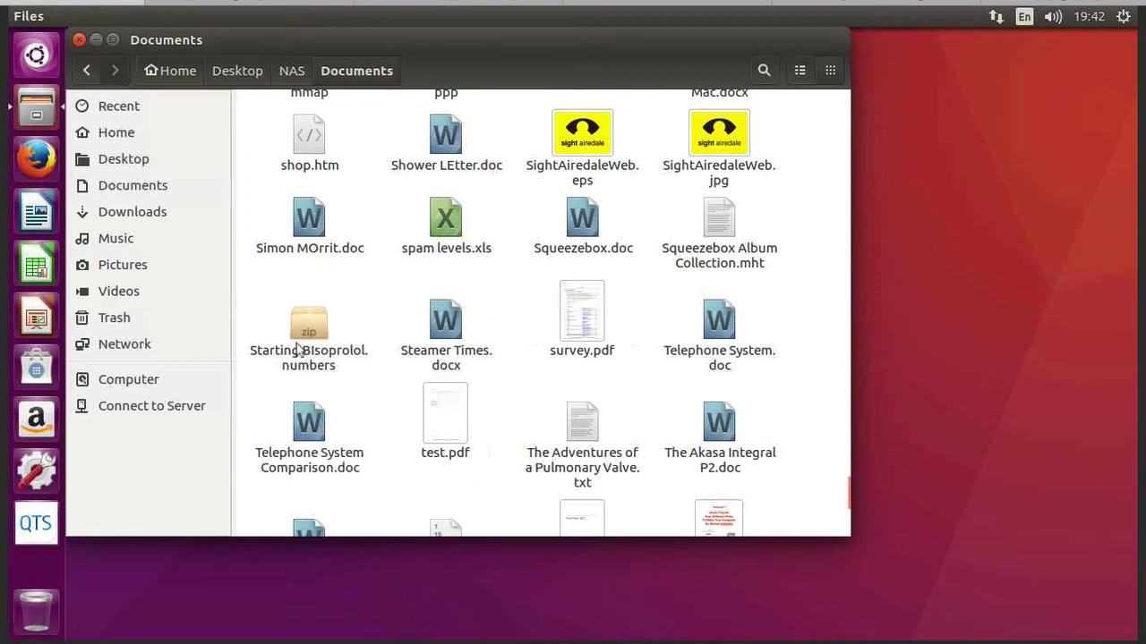
# Open Telephone System Comparison.doc in LibreOffice Writer, then close it and the Documents window
pyautogui.doubleClick(303, 417)
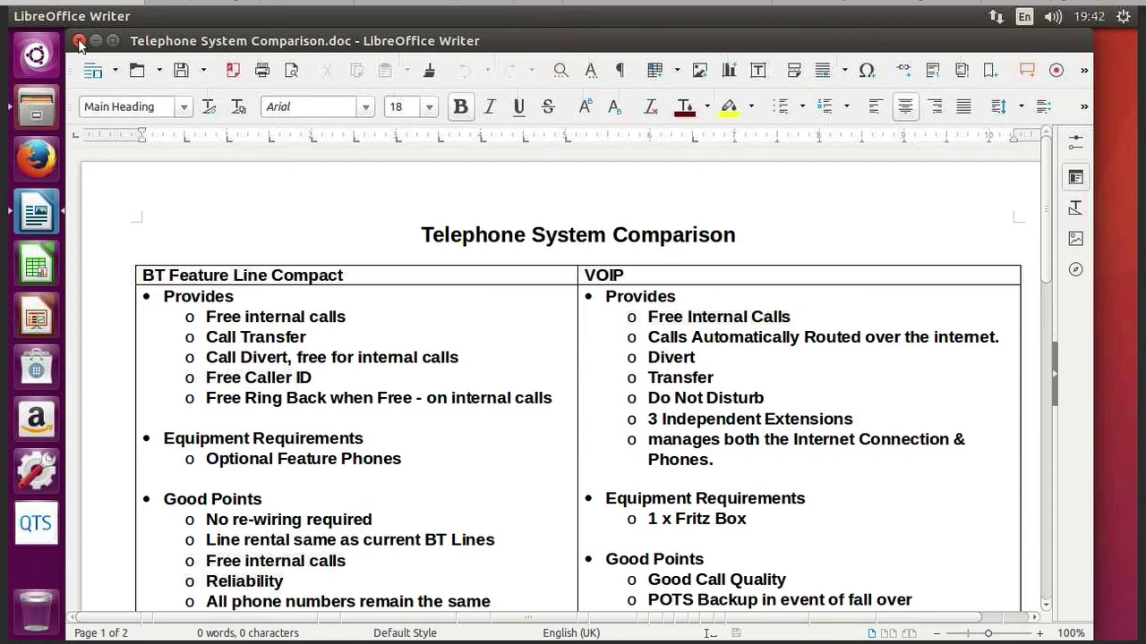
pyautogui.click(78, 41)
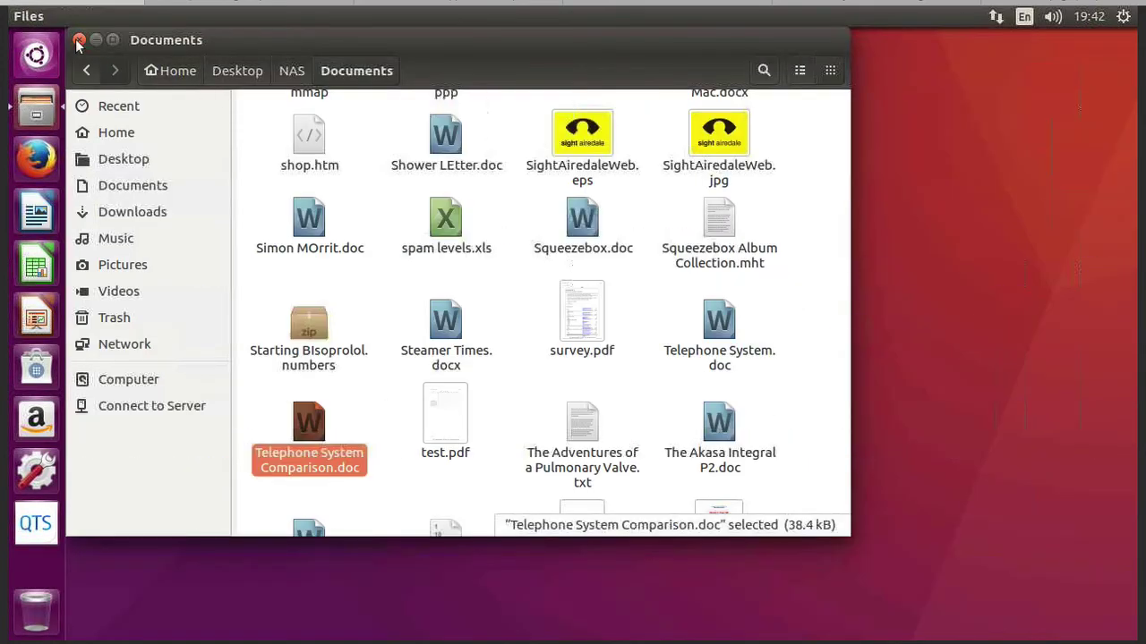
pyautogui.click(78, 41)
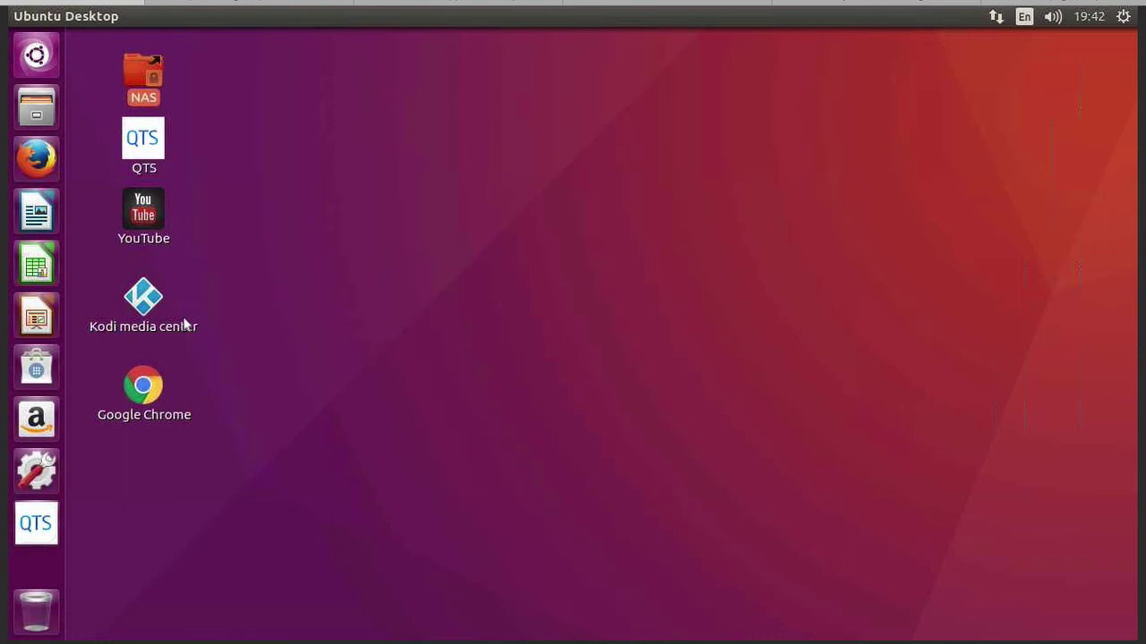
# Launch Google Chrome, search for 'crashplan', and open the CrashPlan download page
pyautogui.click(147, 387)
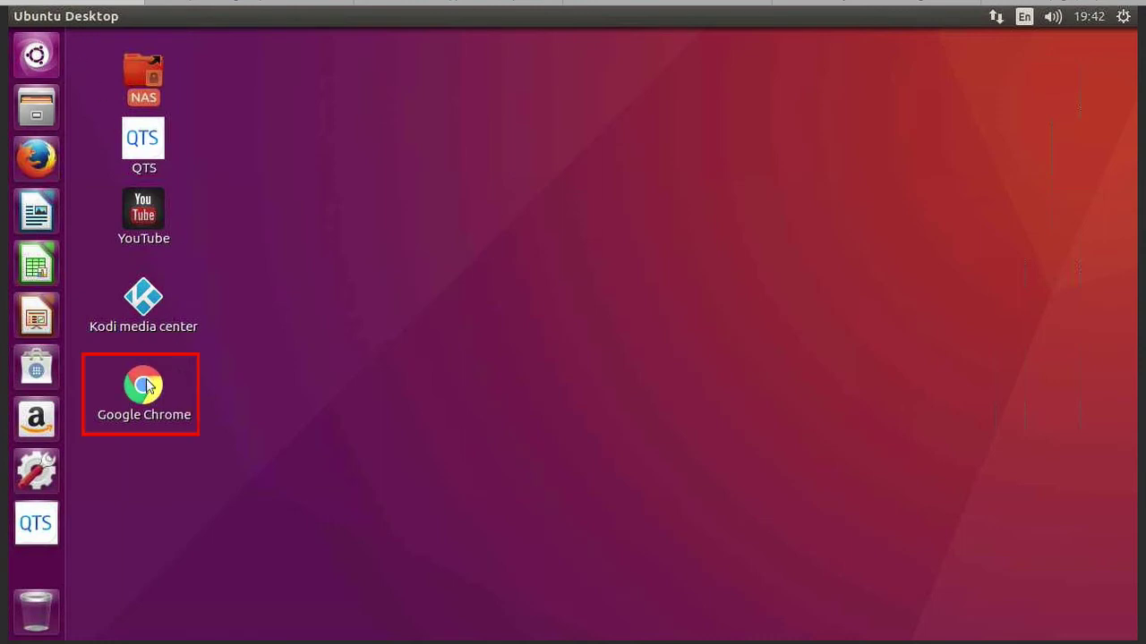
pyautogui.doubleClick(147, 386)
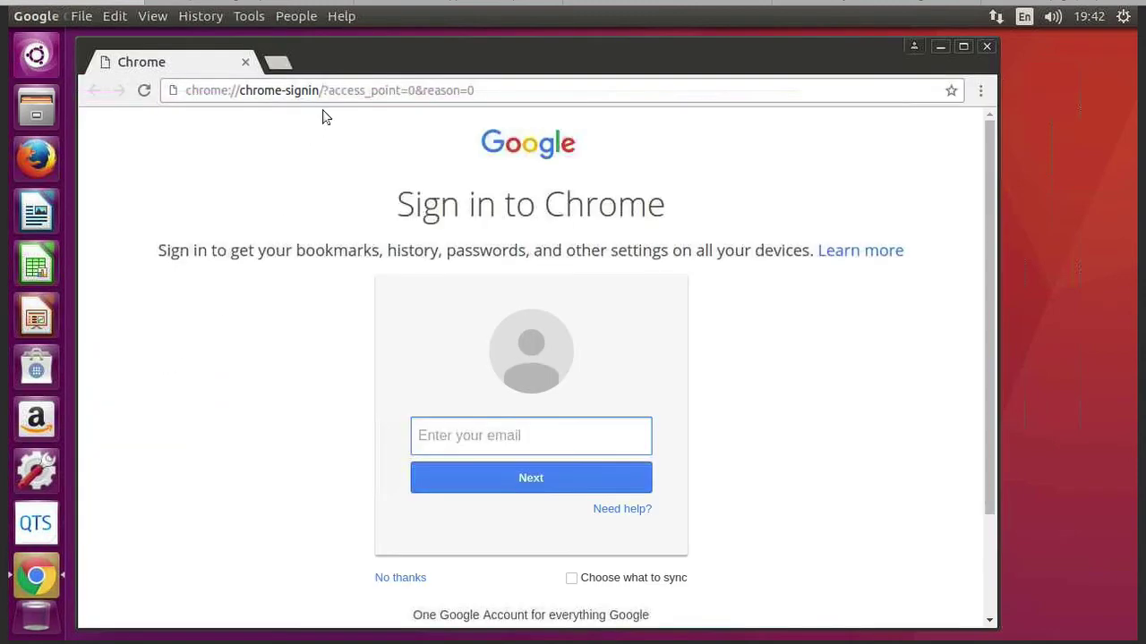
pyautogui.click(324, 90)
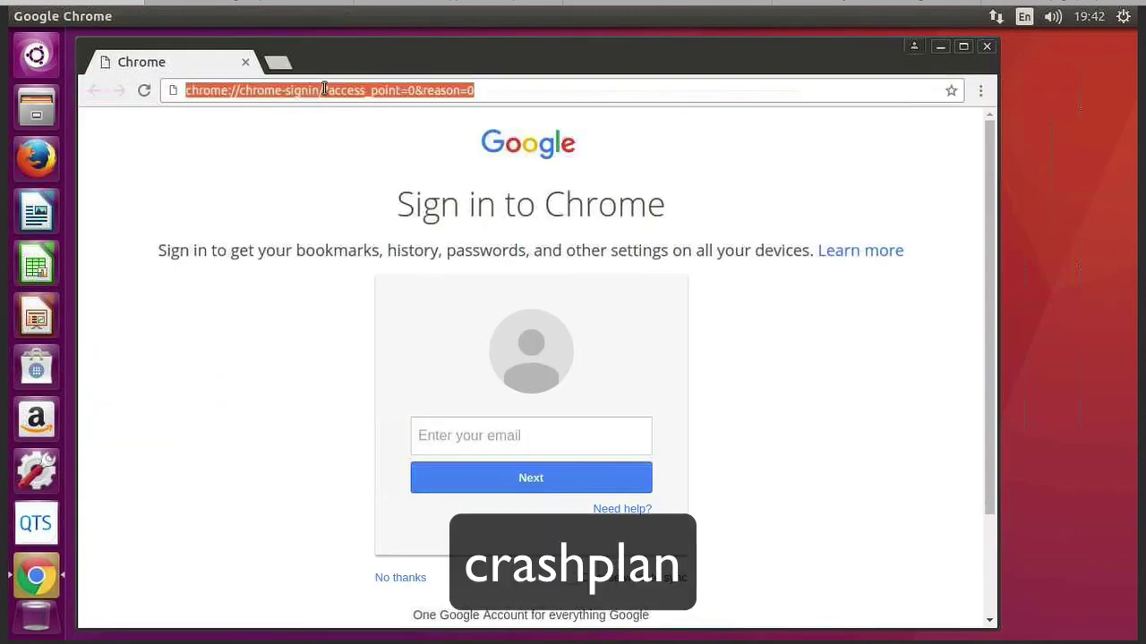
pyautogui.write('crash')
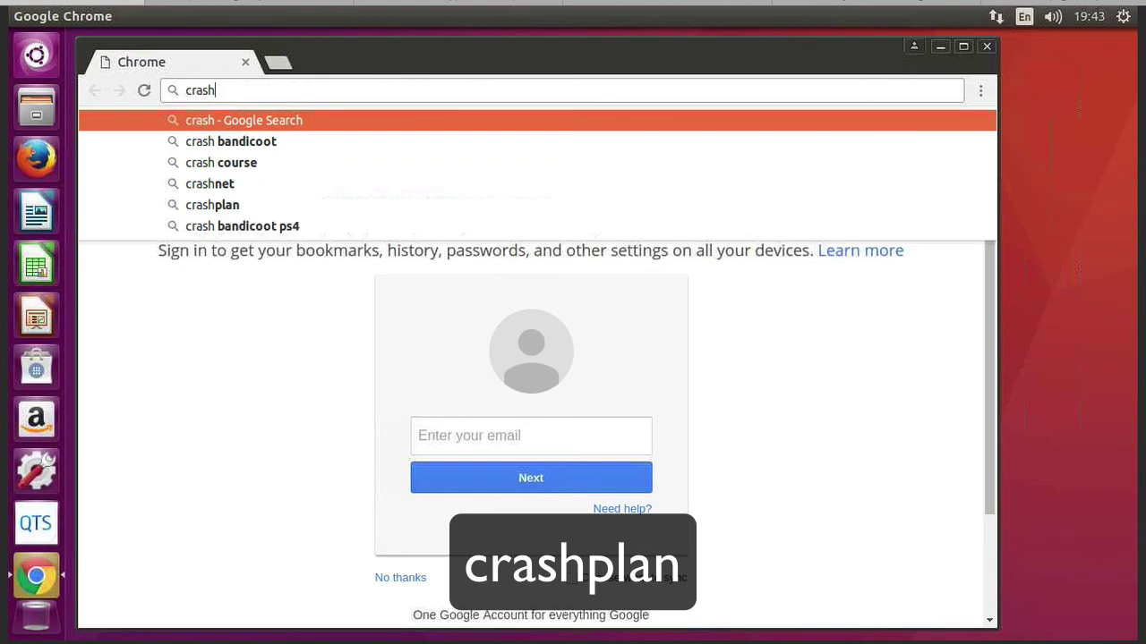
pyautogui.write('plan')
pyautogui.press('Return')
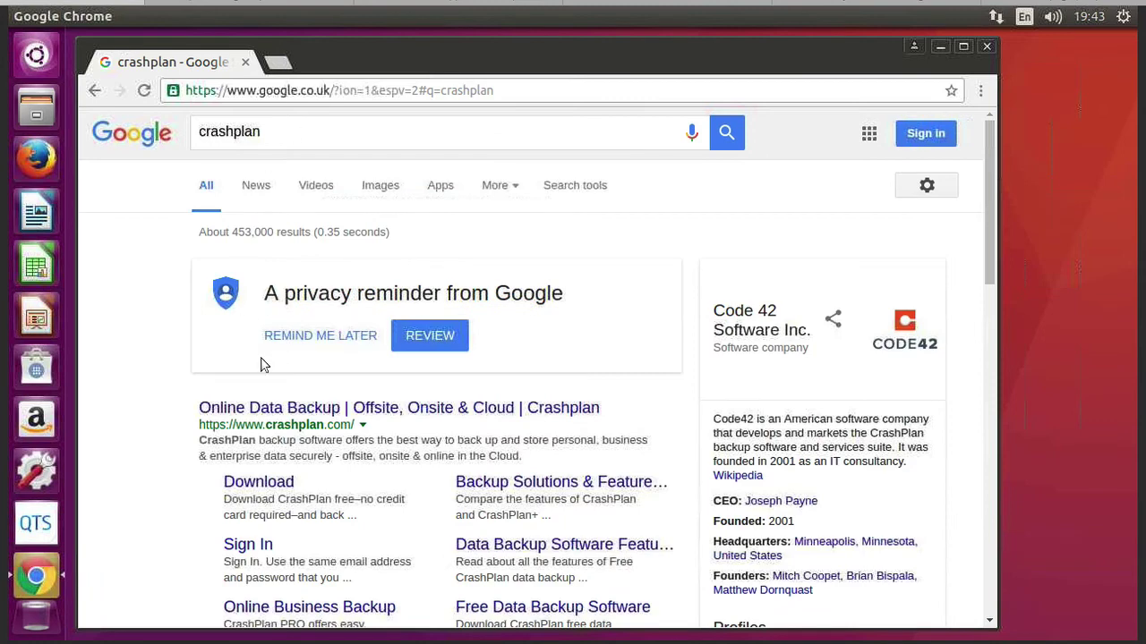
pyautogui.click(259, 481)
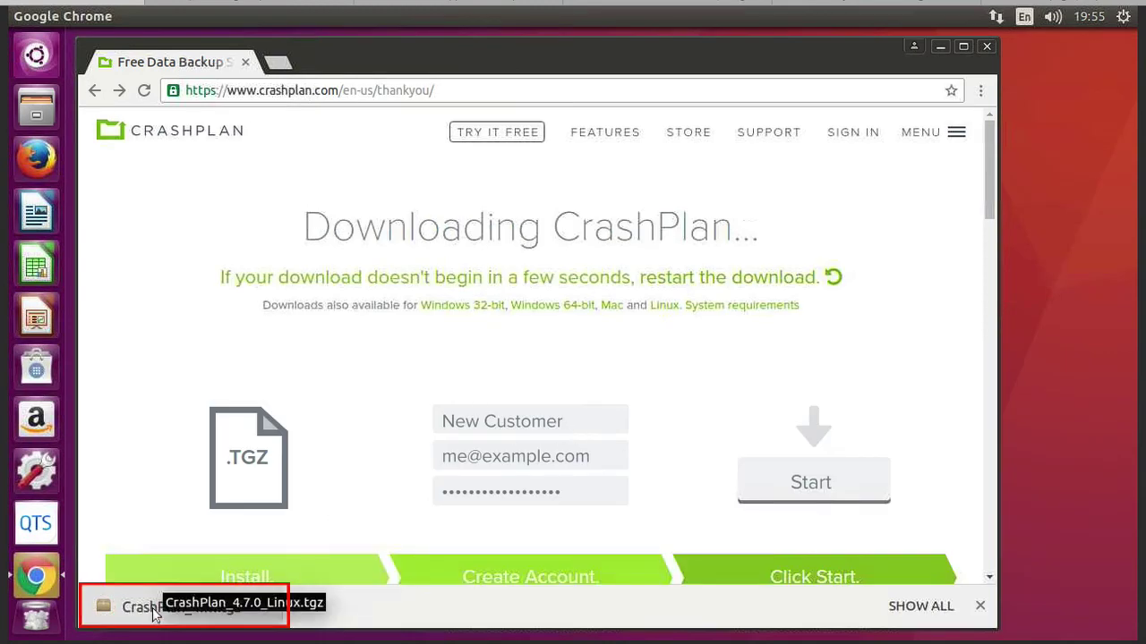
# Extract the crashplan-install folder from CrashPlan_4.7.0_Linux.tgz into Downloads and show it in Files
pyautogui.click(152, 614)
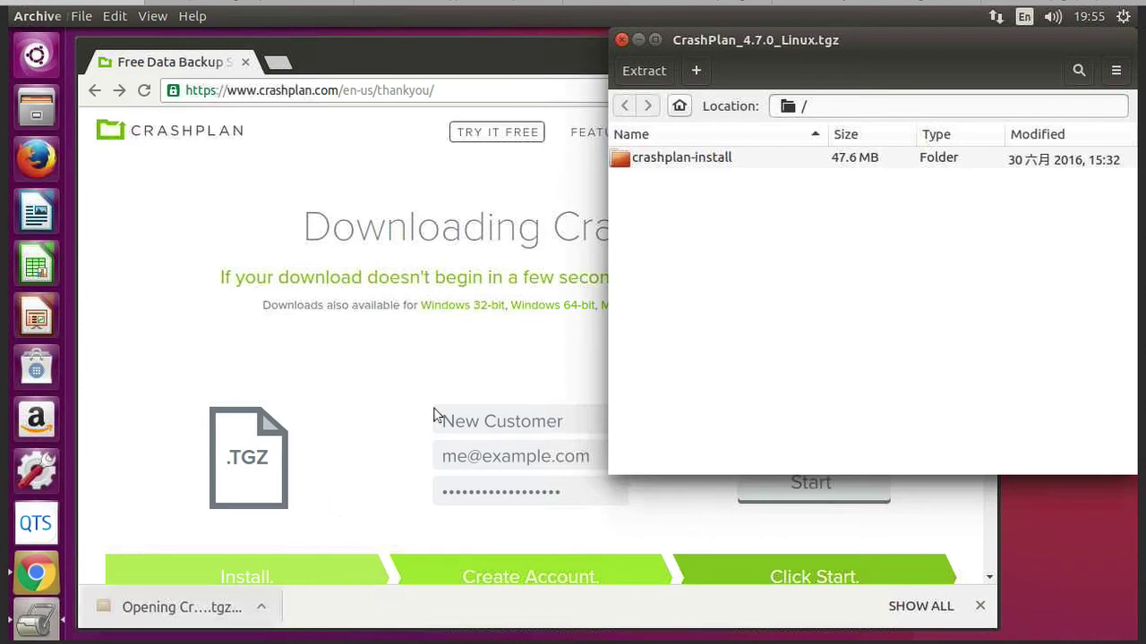
pyautogui.click(669, 161)
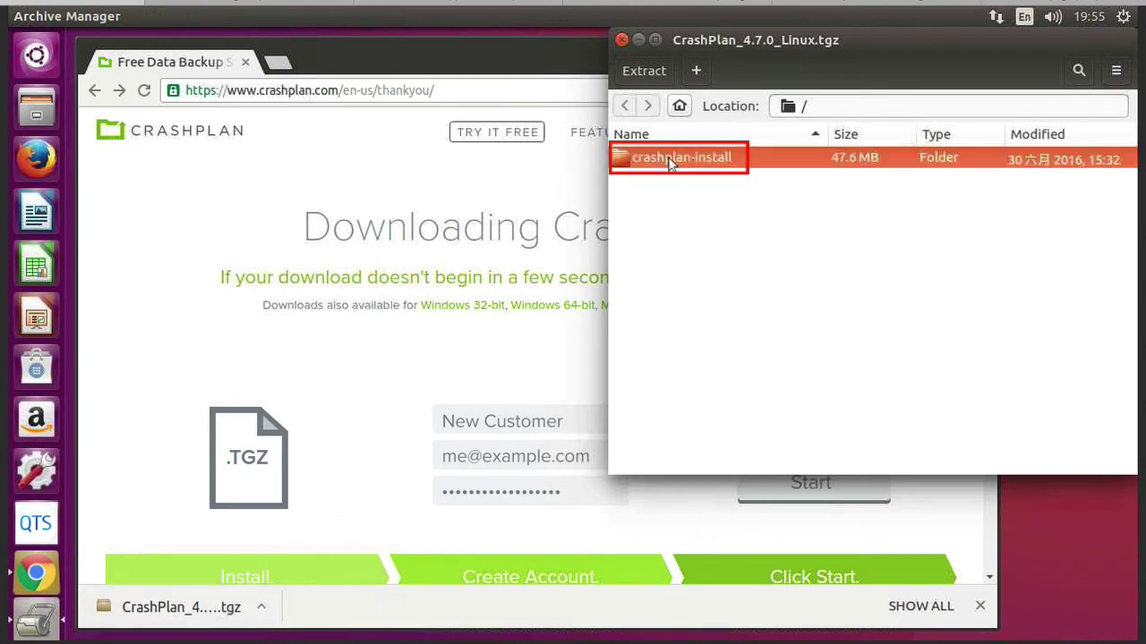
pyautogui.click(641, 71)
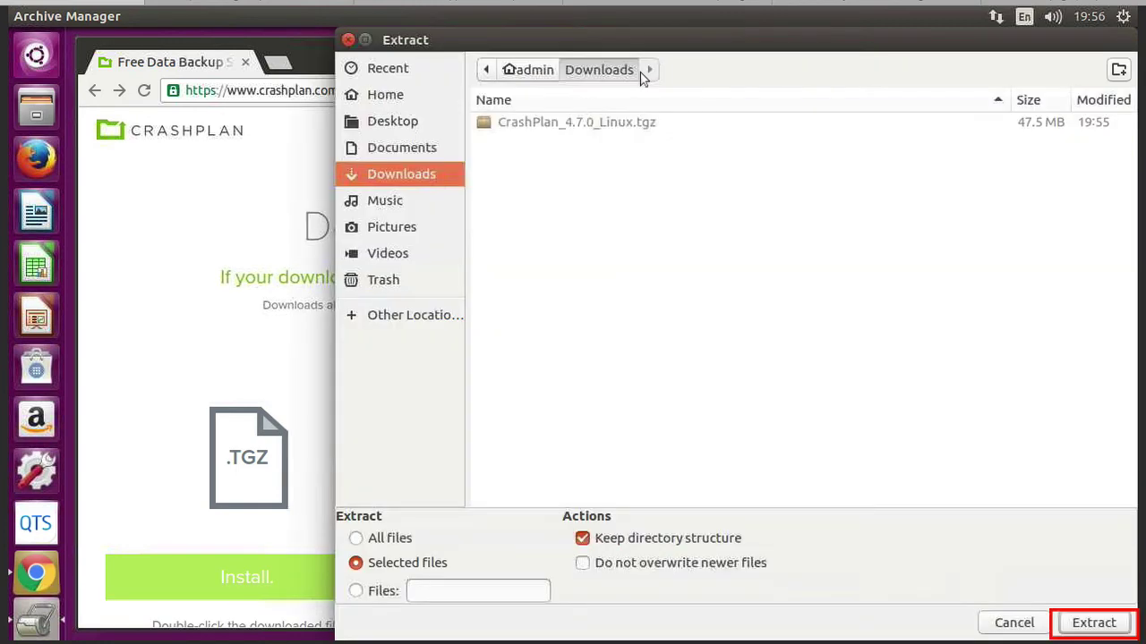
pyautogui.click(1115, 623)
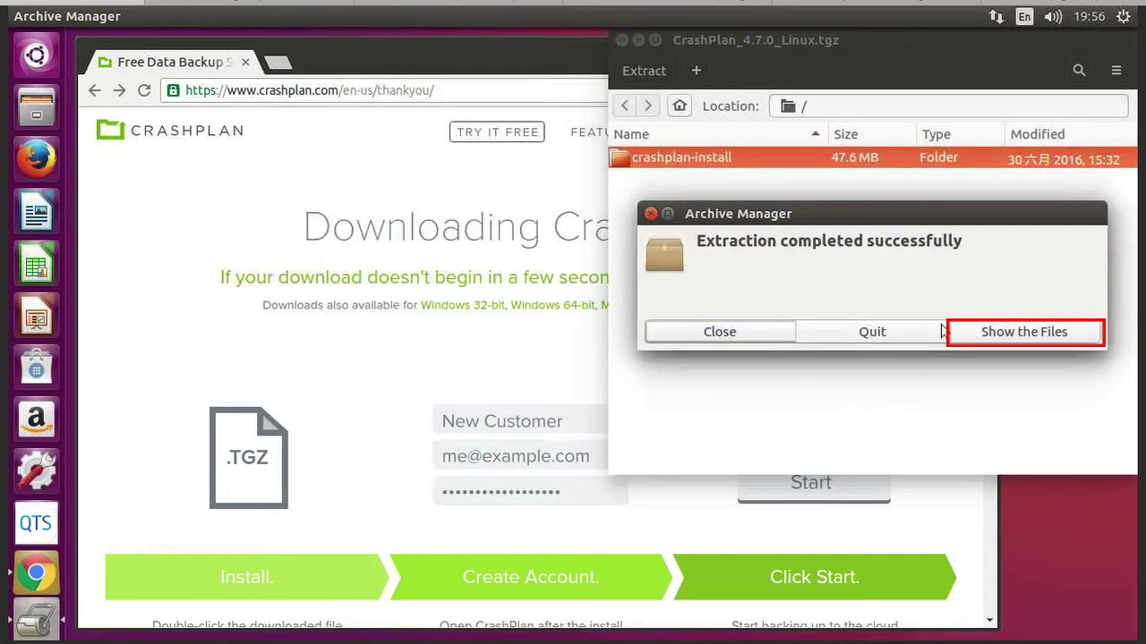
pyautogui.click(997, 333)
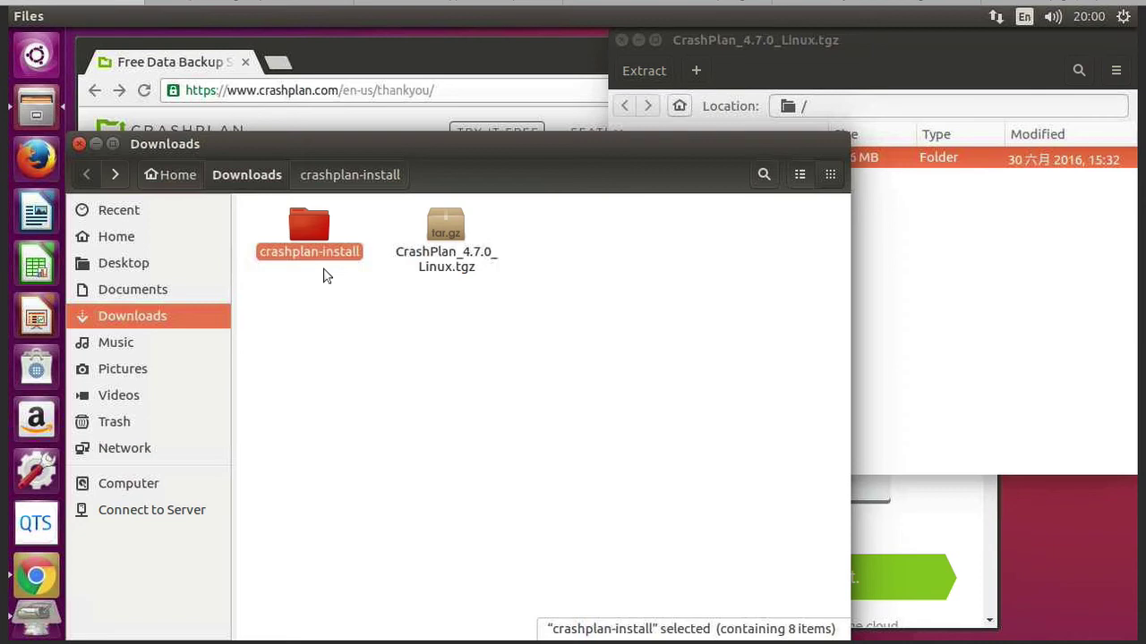
# Launch Terminal from the Ubuntu Unity Dash
pyautogui.click(37, 56)
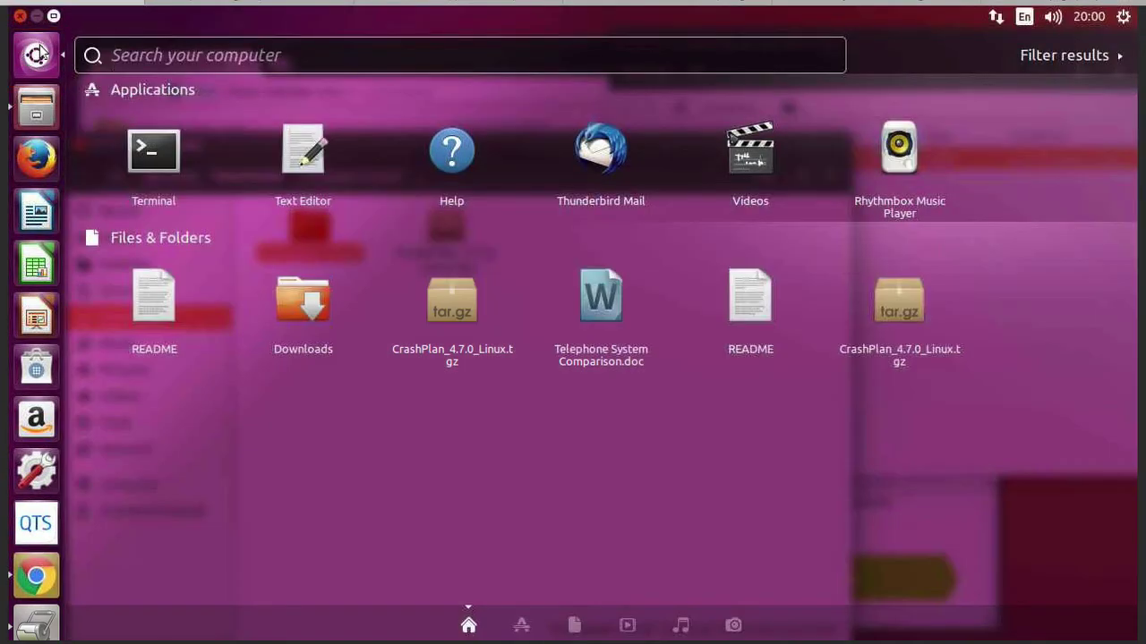
pyautogui.click(156, 167)
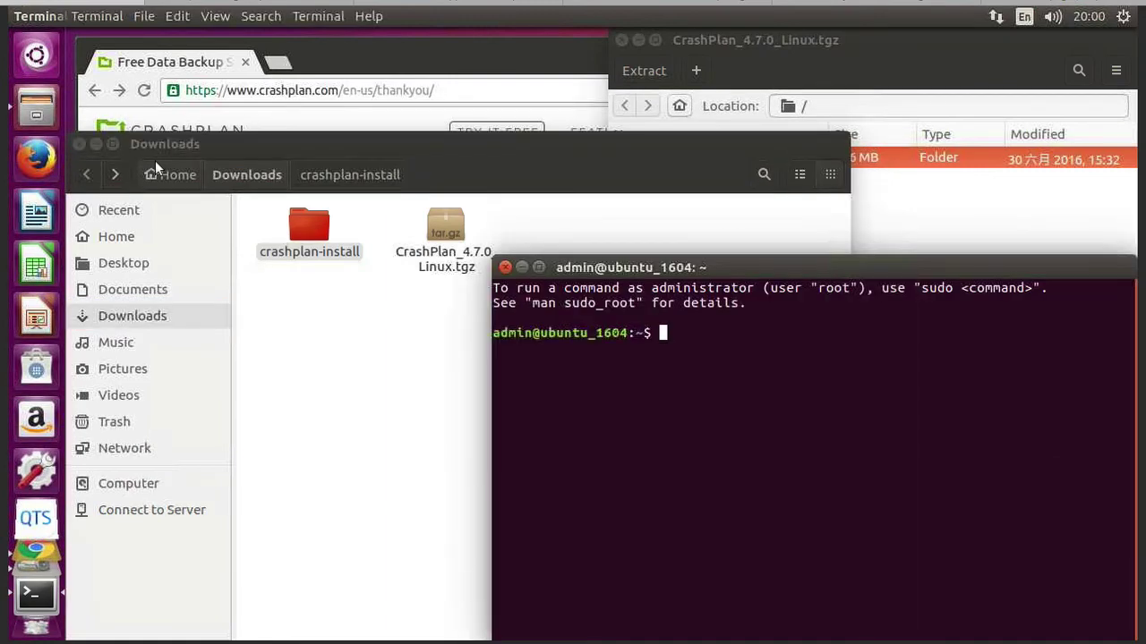
# List the home folder, then move into Downloads and list its contents
pyautogui.write('ls')
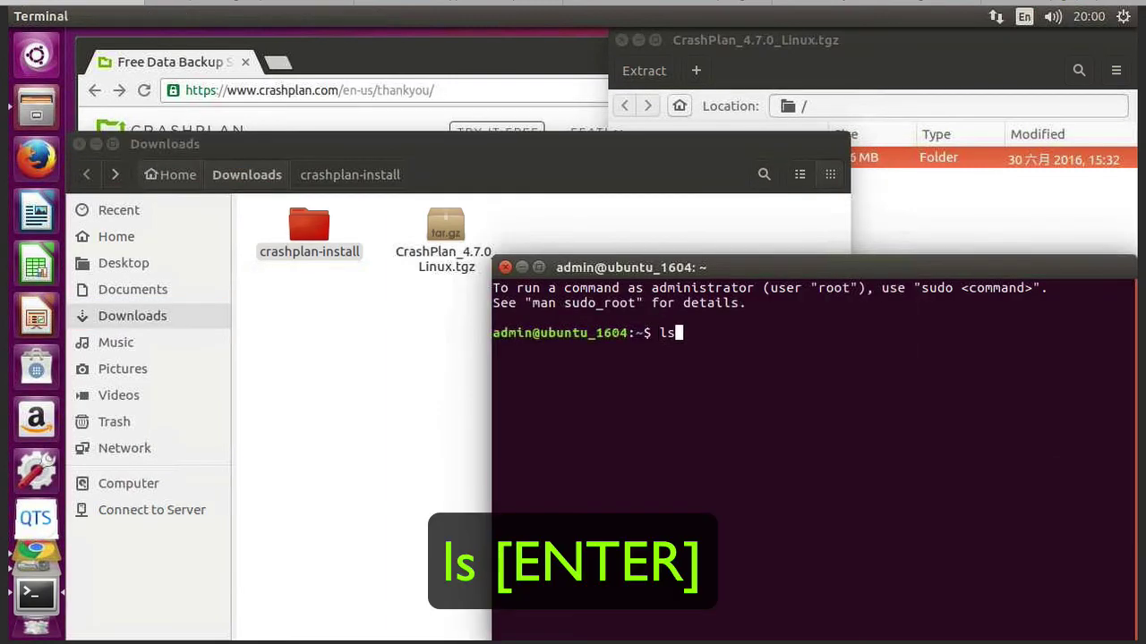
pyautogui.press('Return')
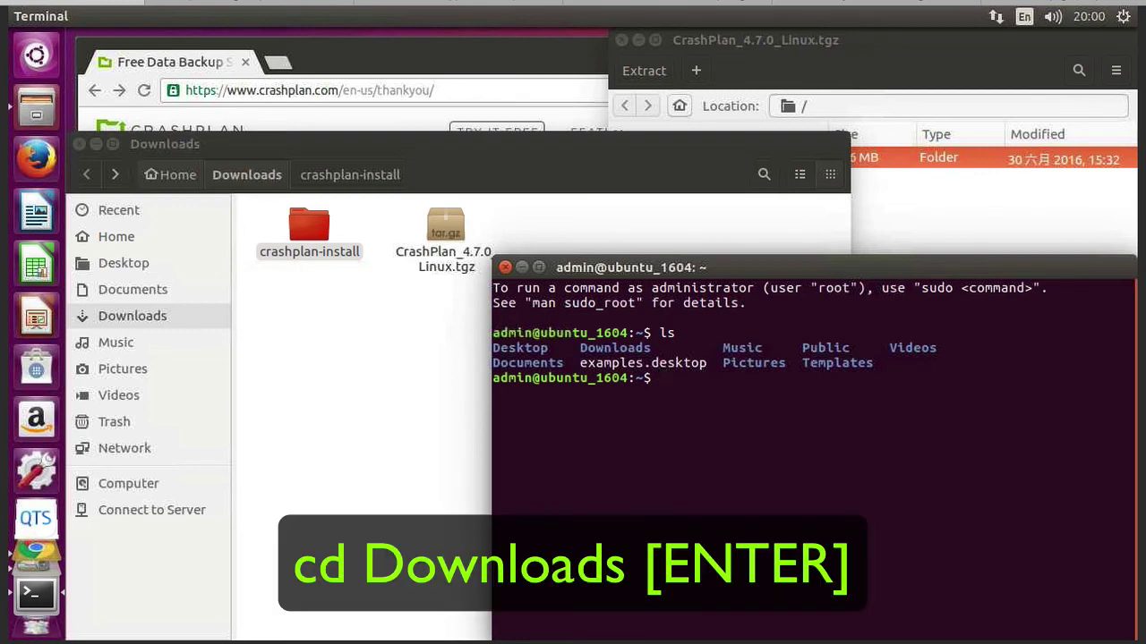
pyautogui.write('cd Downloads')
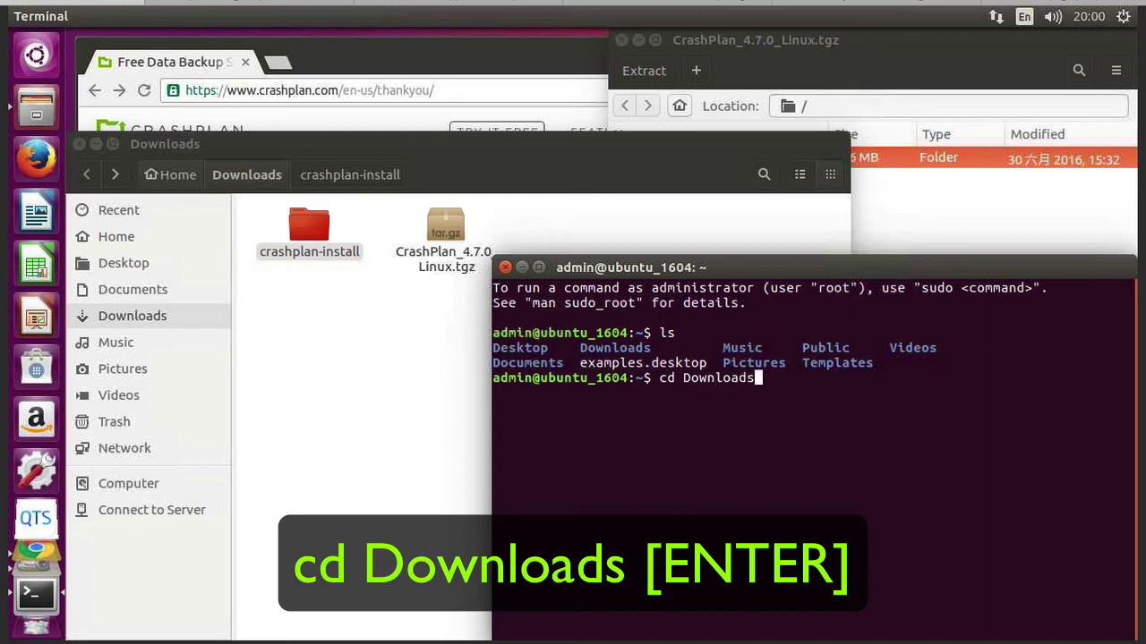
pyautogui.press('Return')
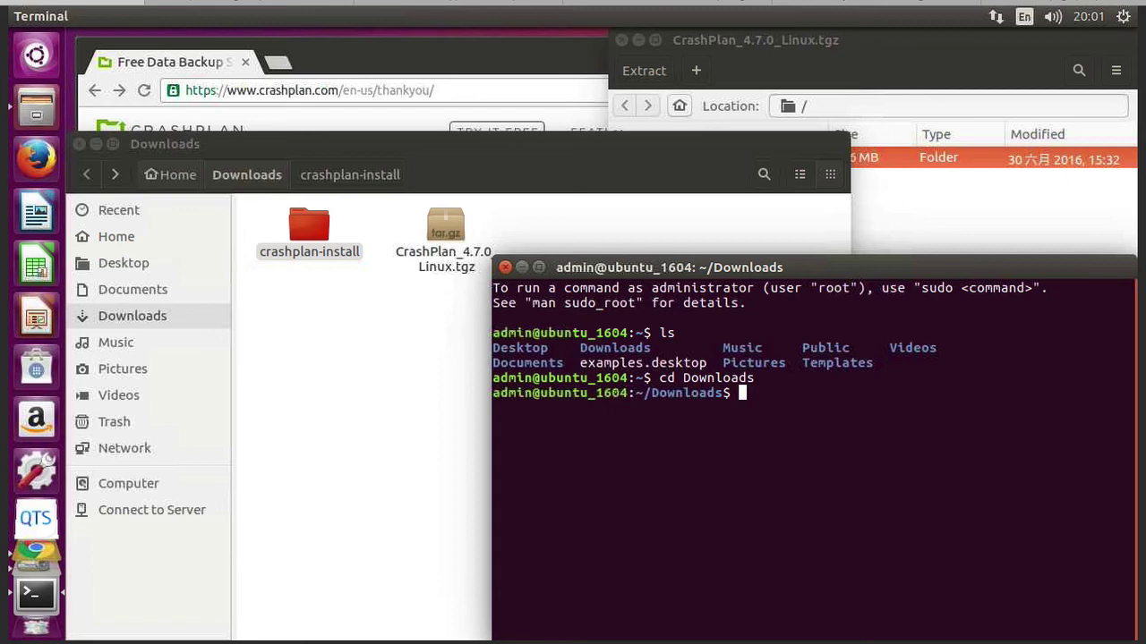
pyautogui.write('ls')
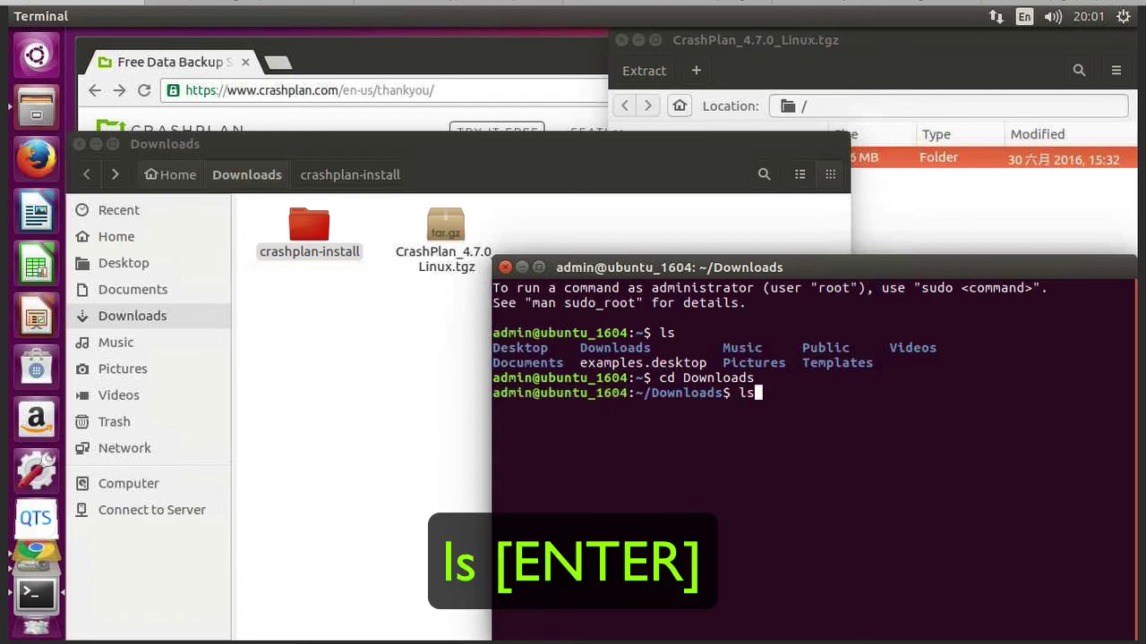
pyautogui.press('Return')
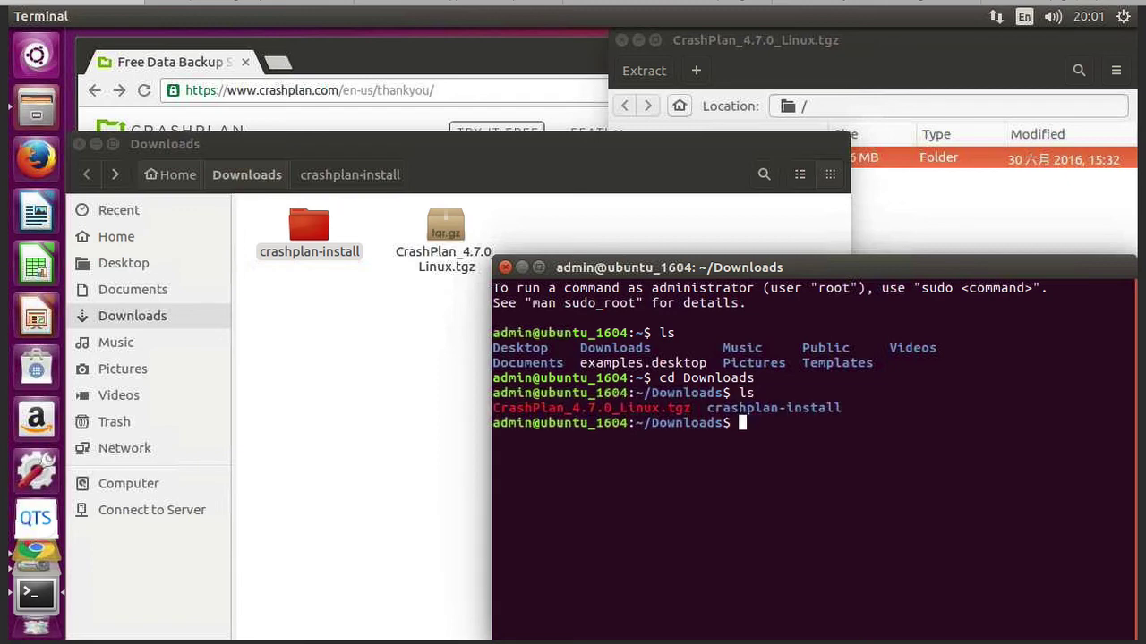
# Enter crashplan-install and list its files, including install.sh, EULA.txt and README
pyautogui.write('cd cr')
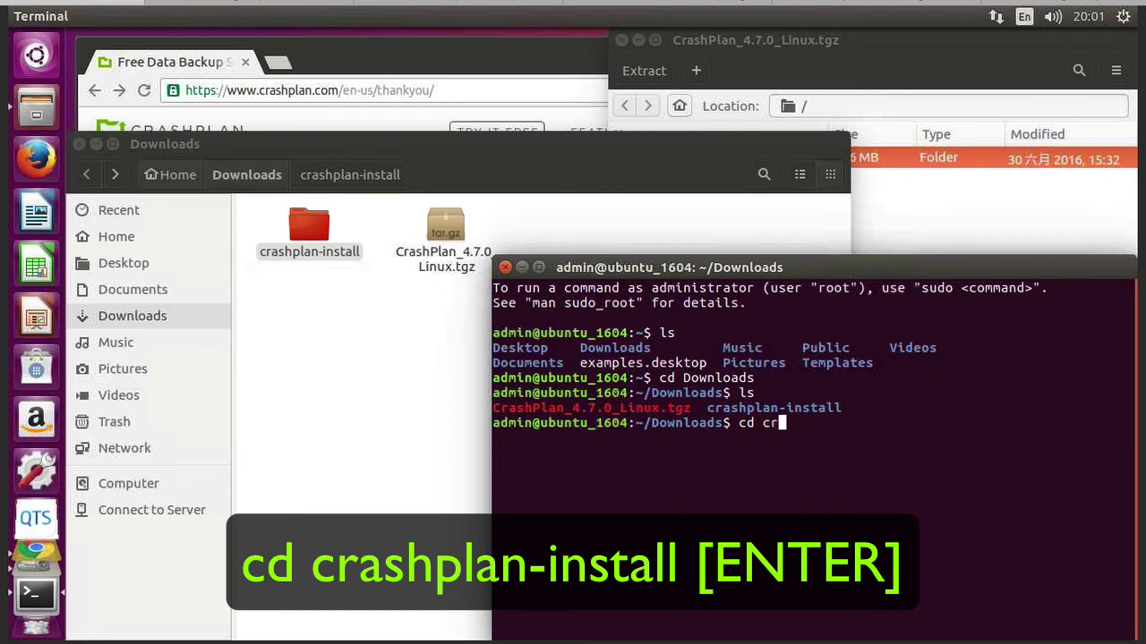
pyautogui.write('ashplan-install')
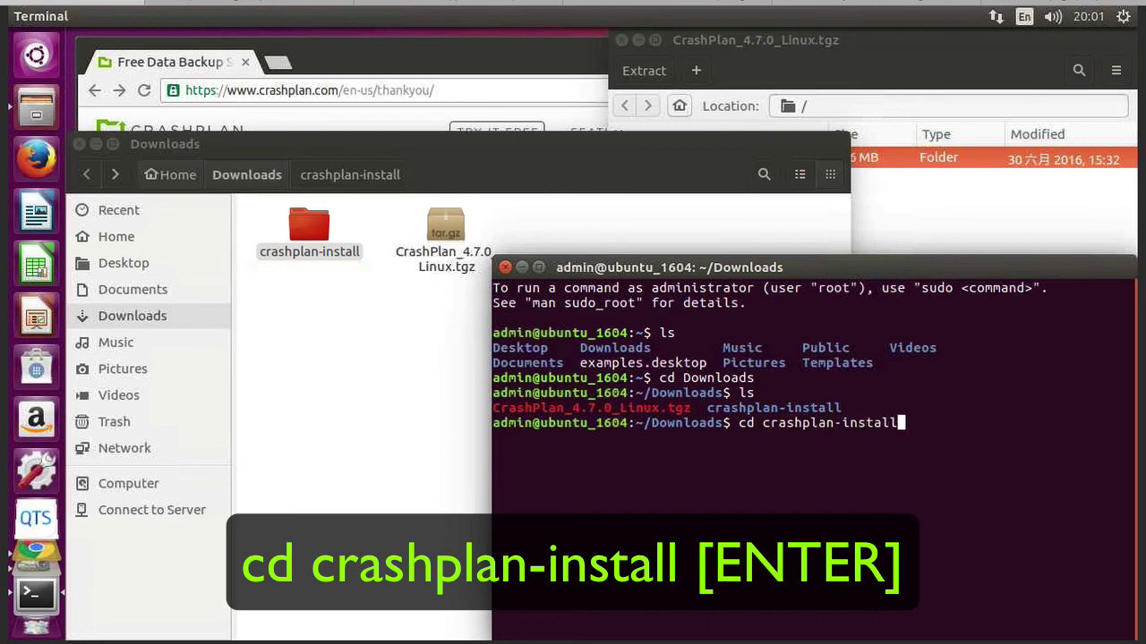
pyautogui.press('Return')
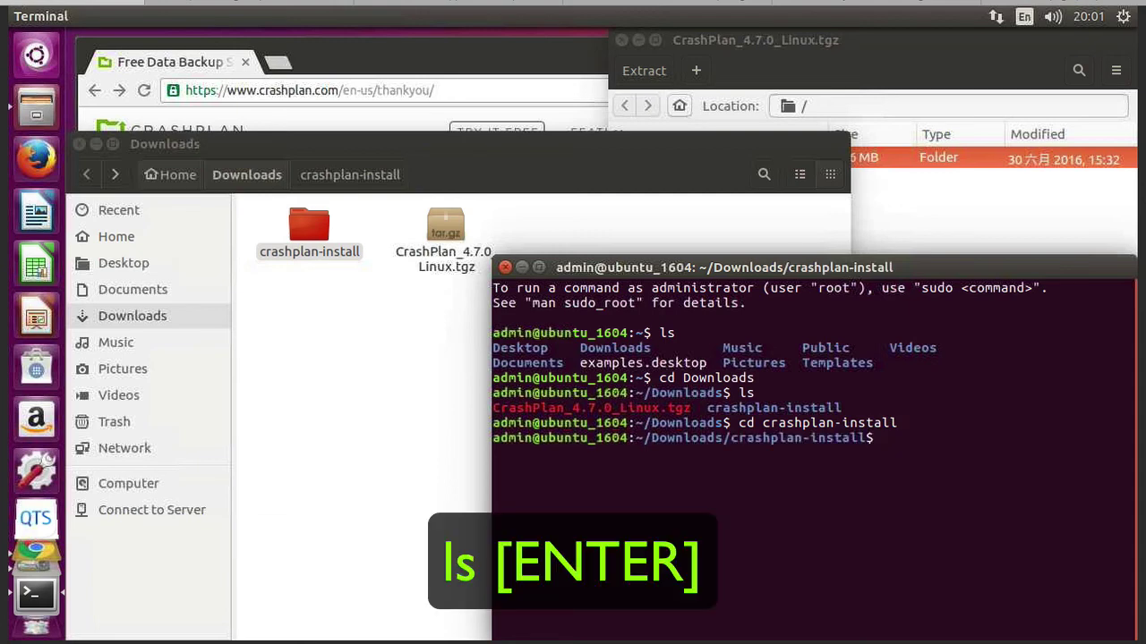
pyautogui.write('ls')
pyautogui.press('Return')
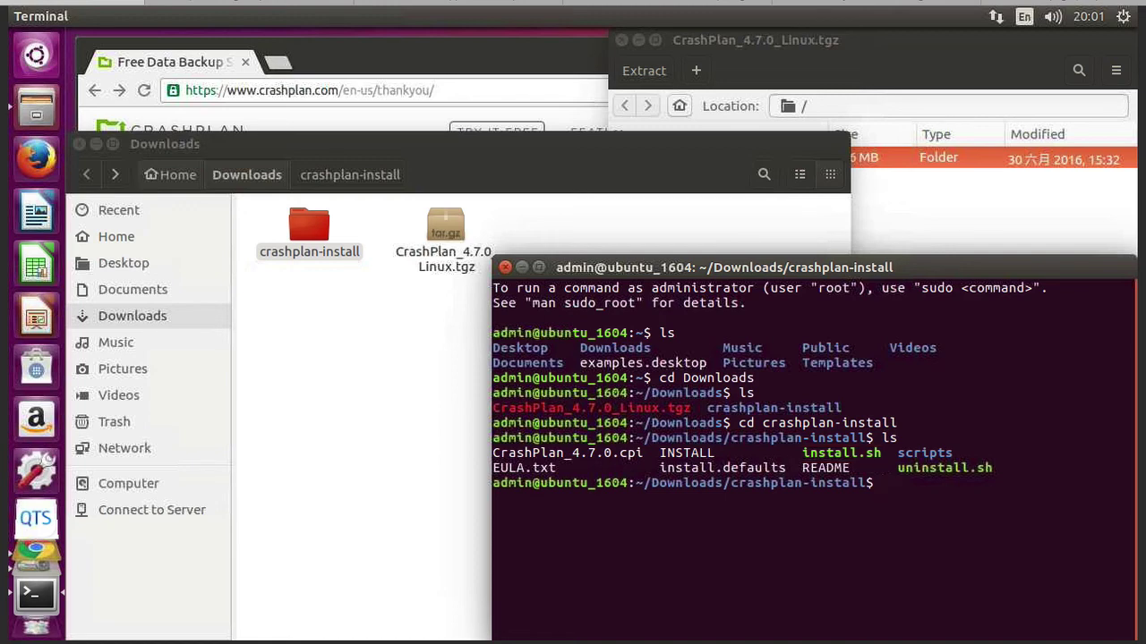
# Run ./install.sh as the current user instead of root and page through the EULA
pyautogui.write('.')
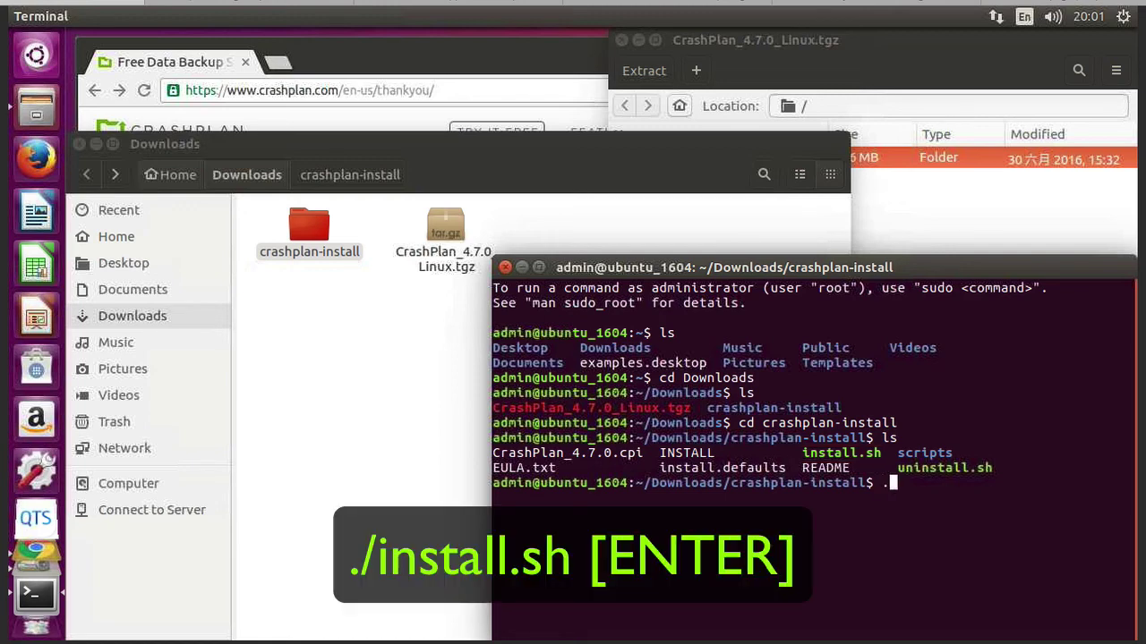
pyautogui.write('/install.sh')
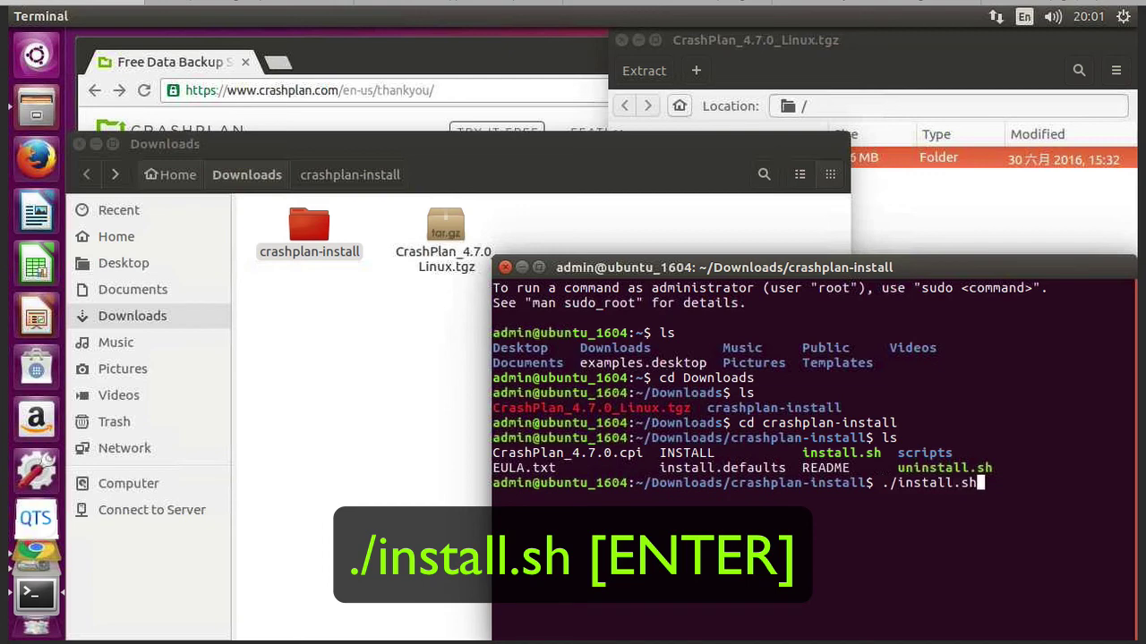
pyautogui.press('Return')
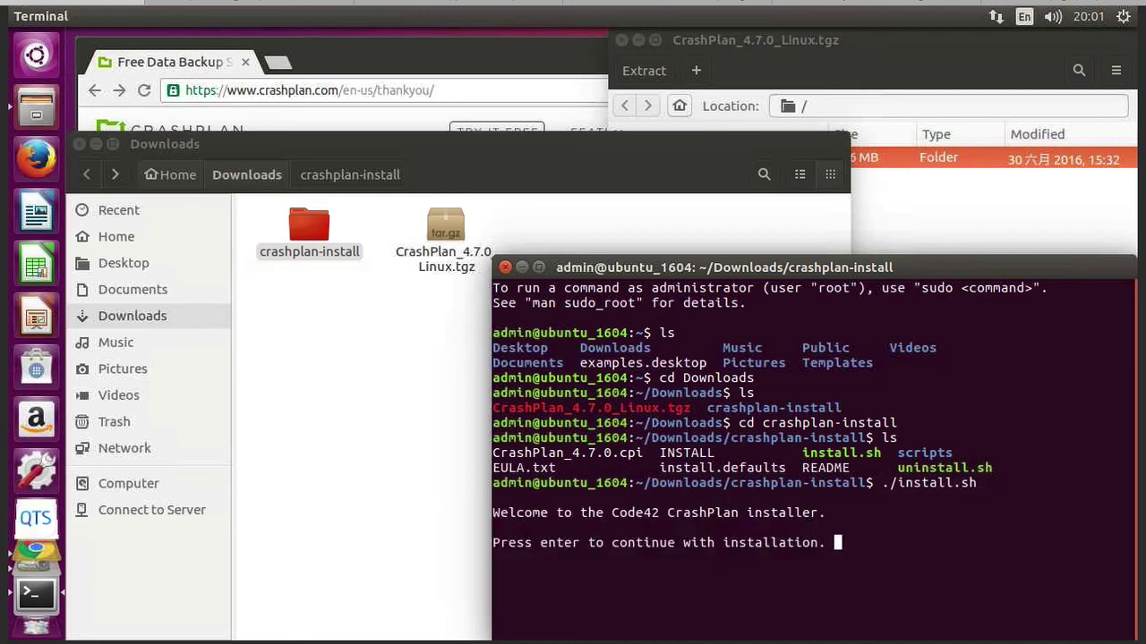
pyautogui.press('Return')
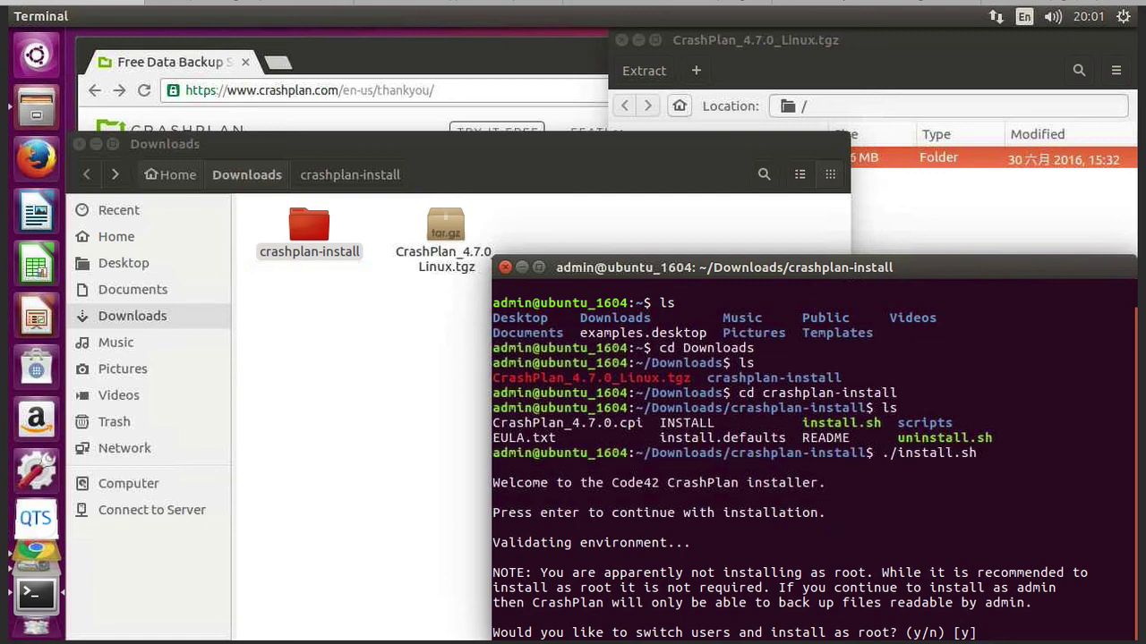
pyautogui.write('n')
pyautogui.press('Return')
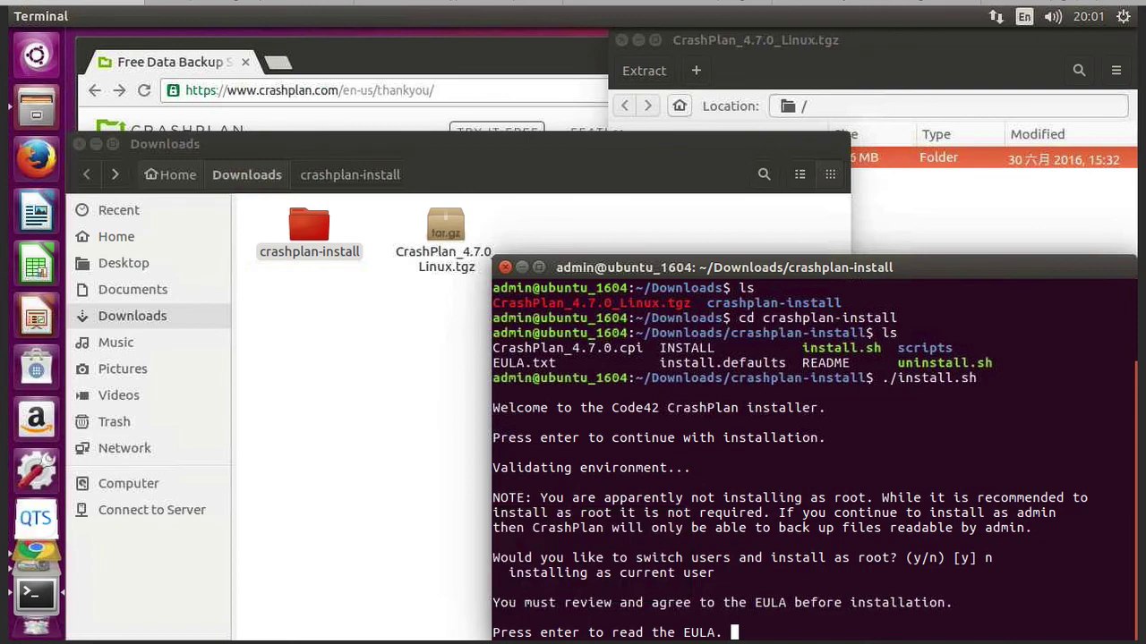
pyautogui.press('Return')
pyautogui.press('space')
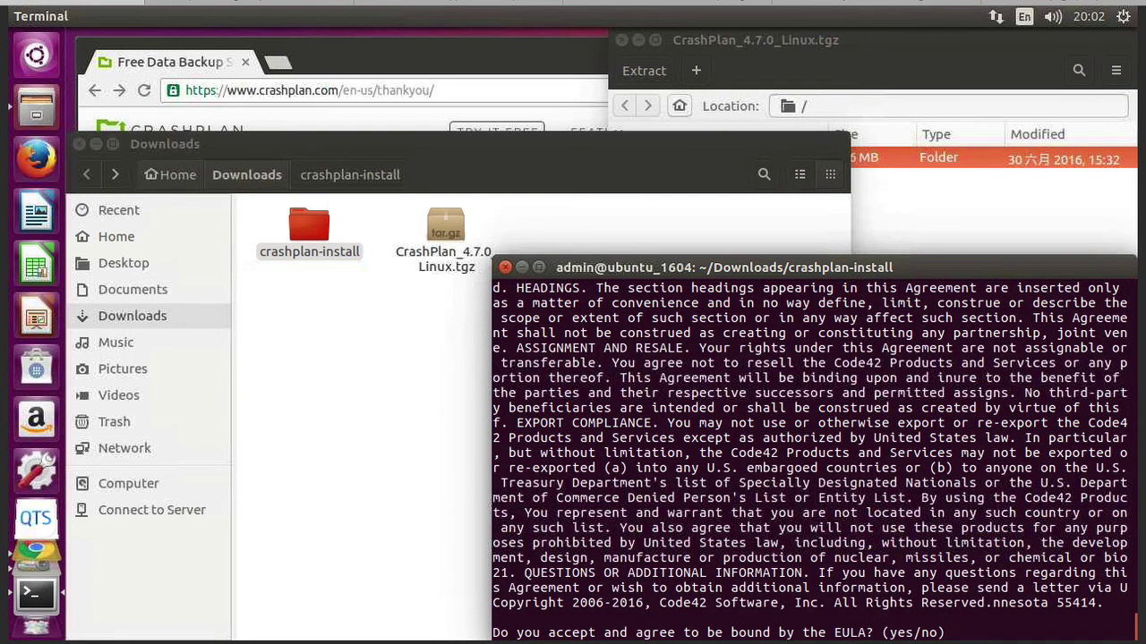
# Accept the EULA, keep the default parent directory, and create the crashplan and backup data folders
pyautogui.write('y')
pyautogui.press('Return')
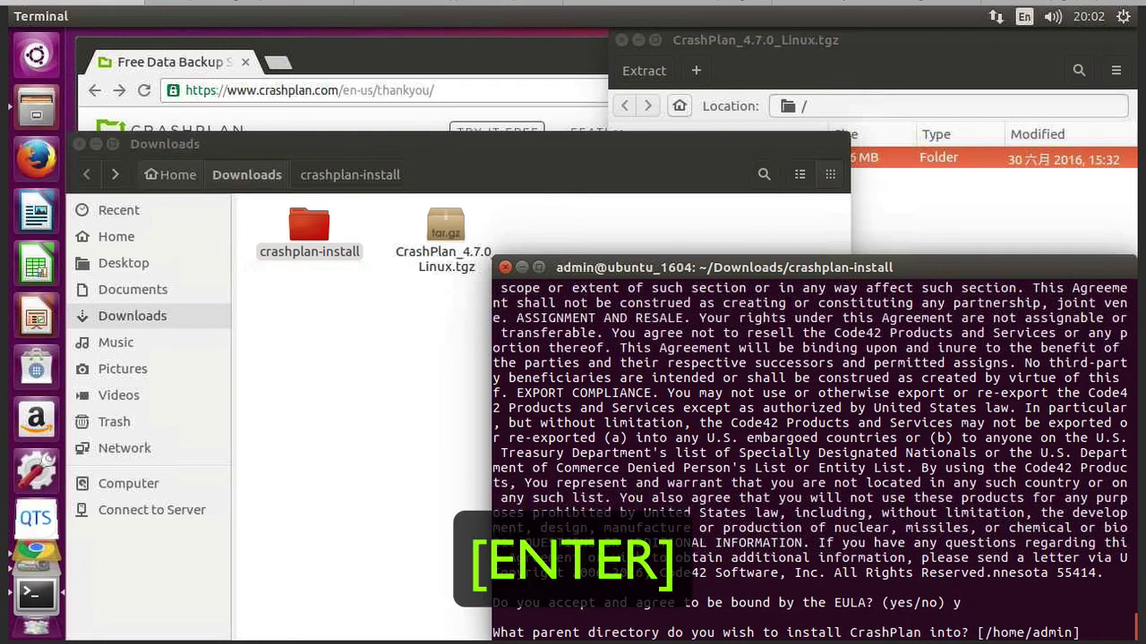
pyautogui.press('Return')
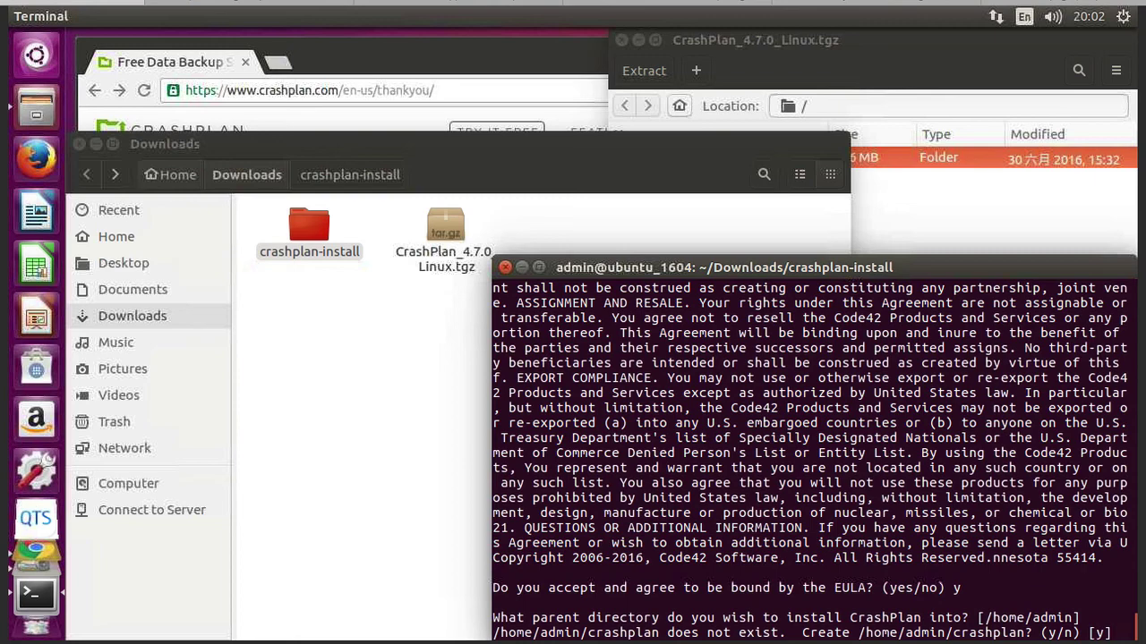
pyautogui.write('y')
pyautogui.press('Return')
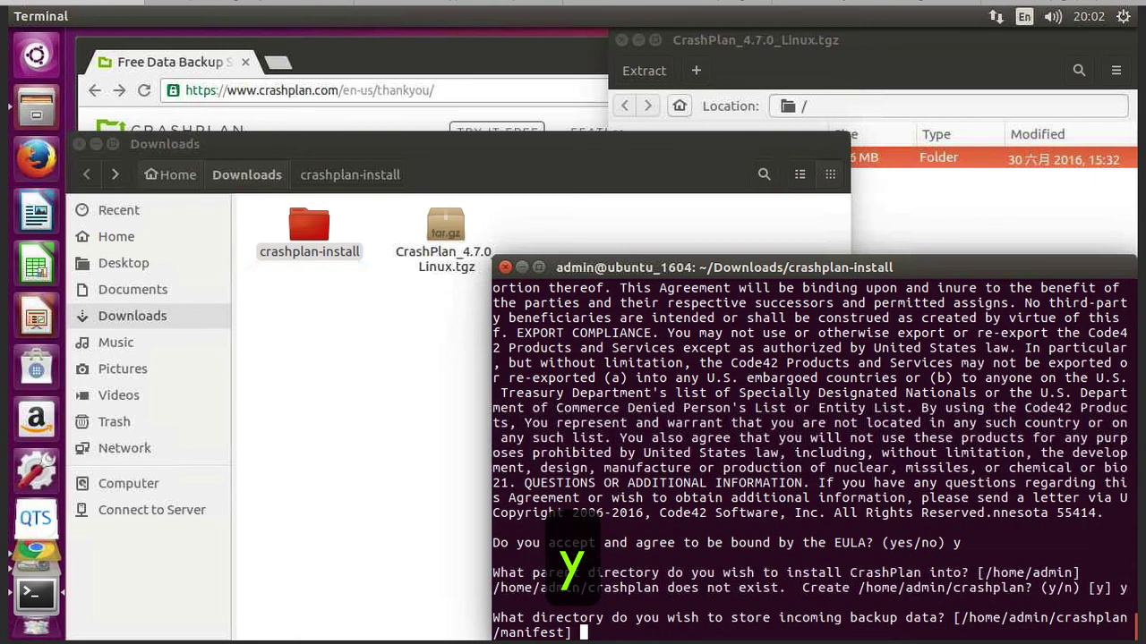
pyautogui.write('y')
pyautogui.press('Return')
pyautogui.write('y')
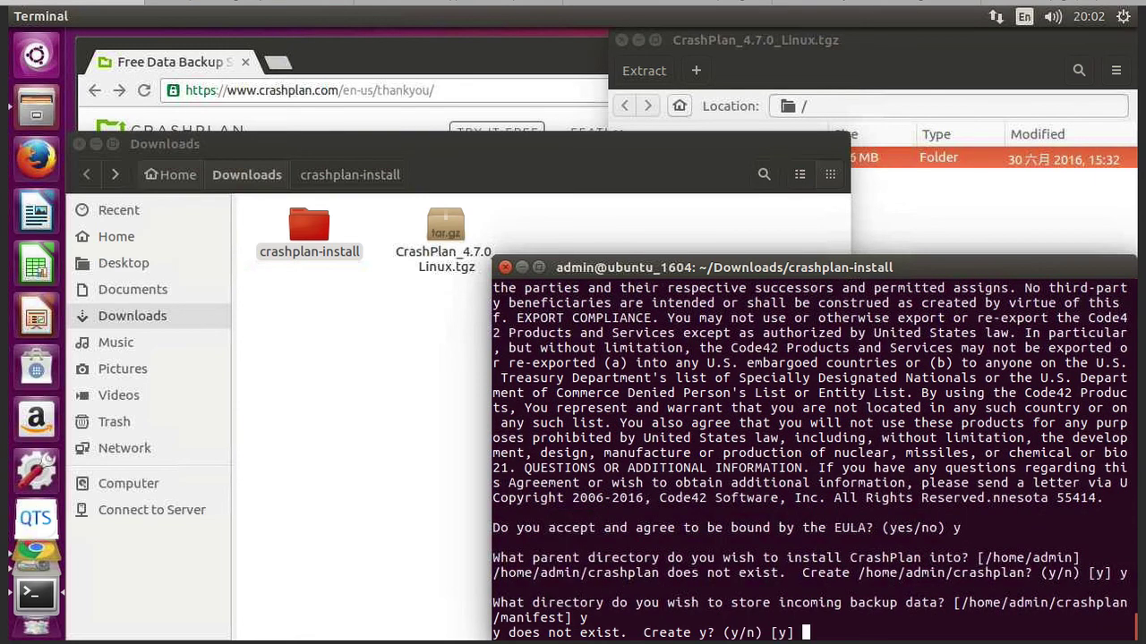
pyautogui.press('Return')
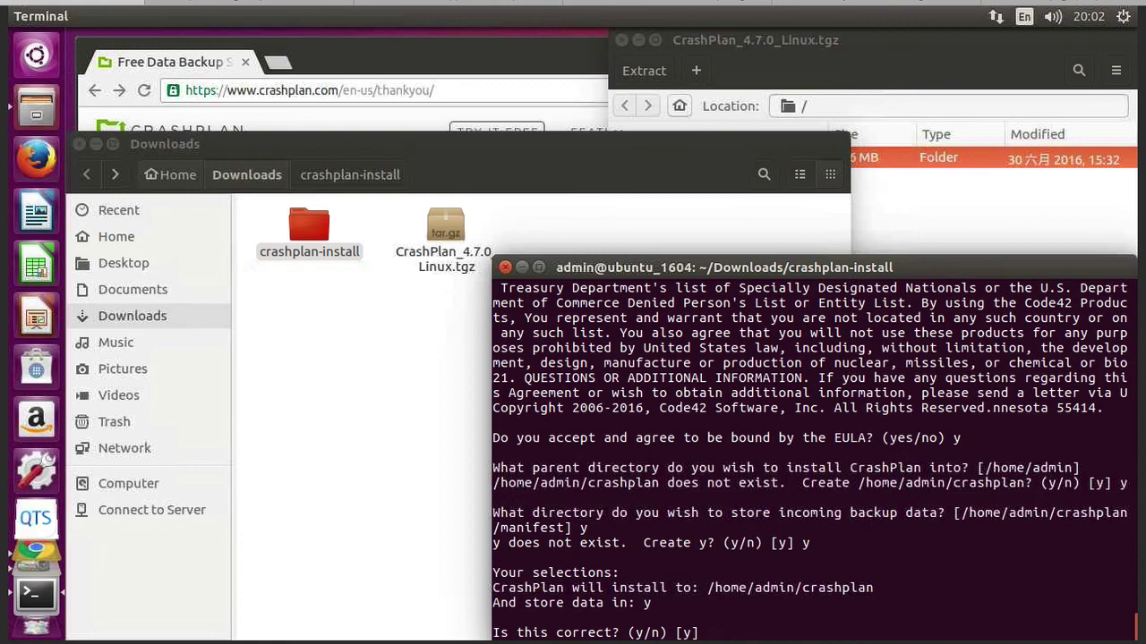
# Confirm the selections, finish installing into /home/admin/crashplan, and launch CrashPlanDesktop
pyautogui.write('y')
pyautogui.press('Return')
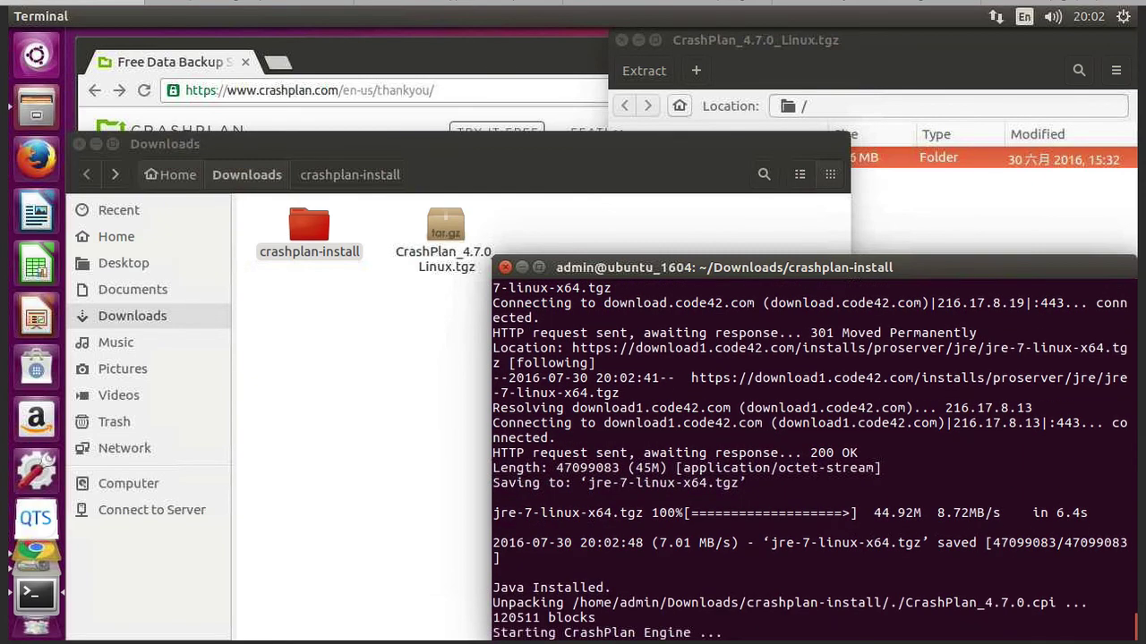
pyautogui.press('Return')
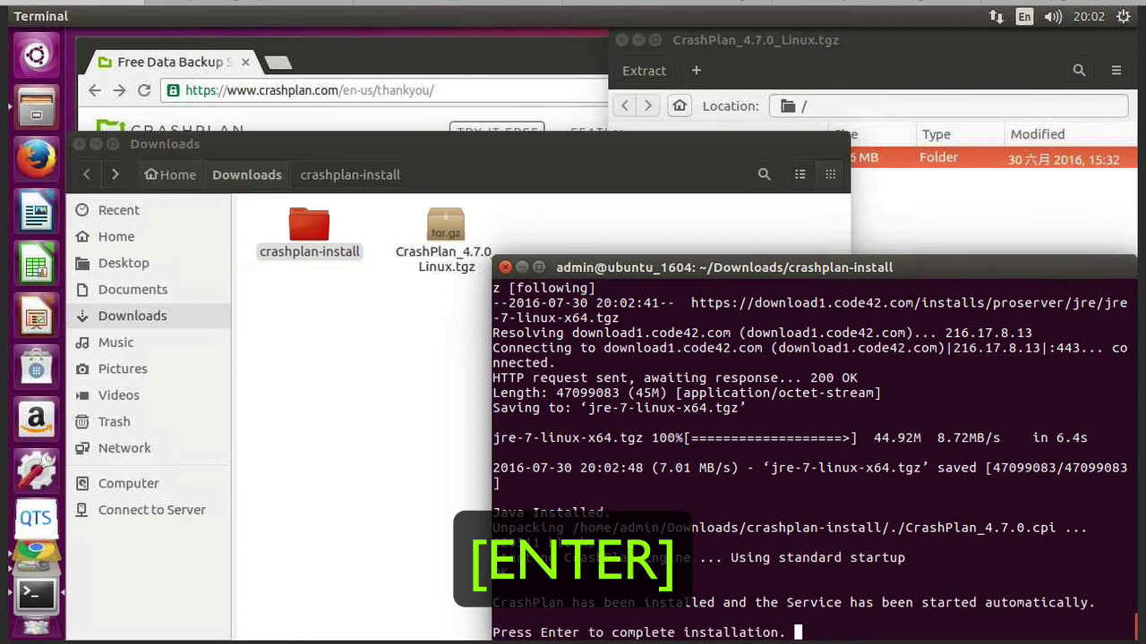
pyautogui.write('y')
pyautogui.press('Return')
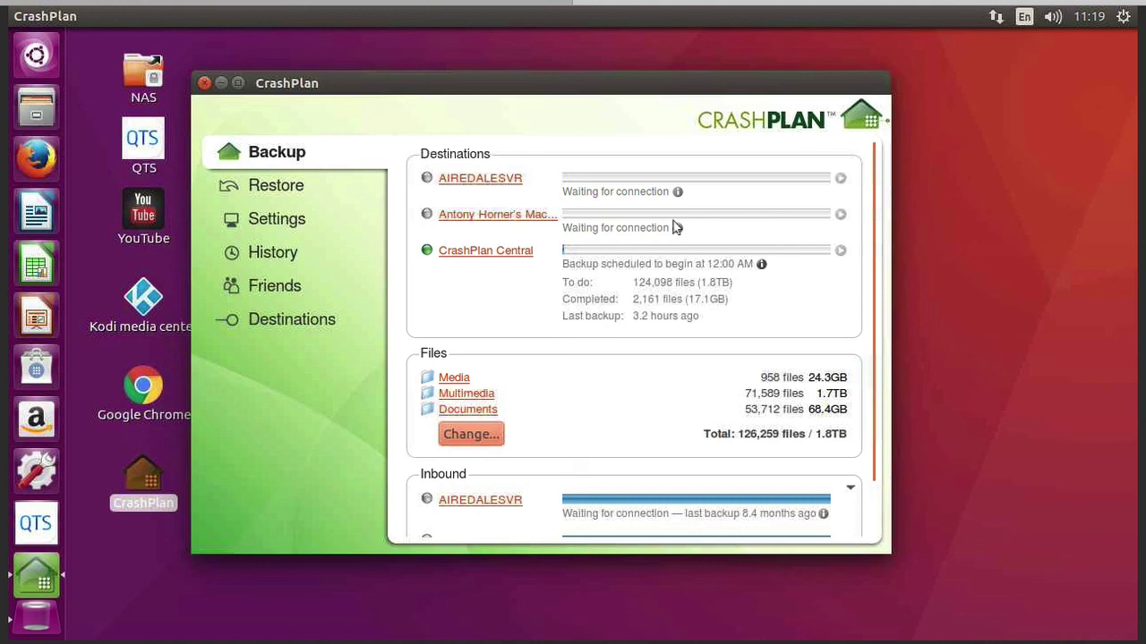
# Open Change File Selection under Files on the CrashPlan Backup page
pyautogui.click(471, 435)
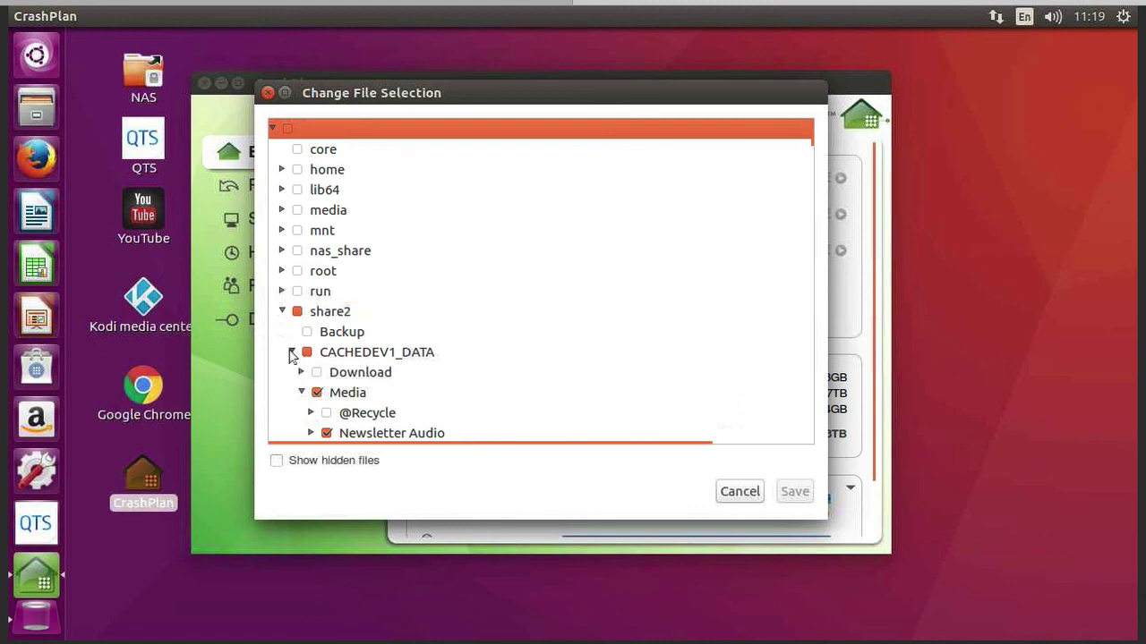
pyautogui.click(292, 352)
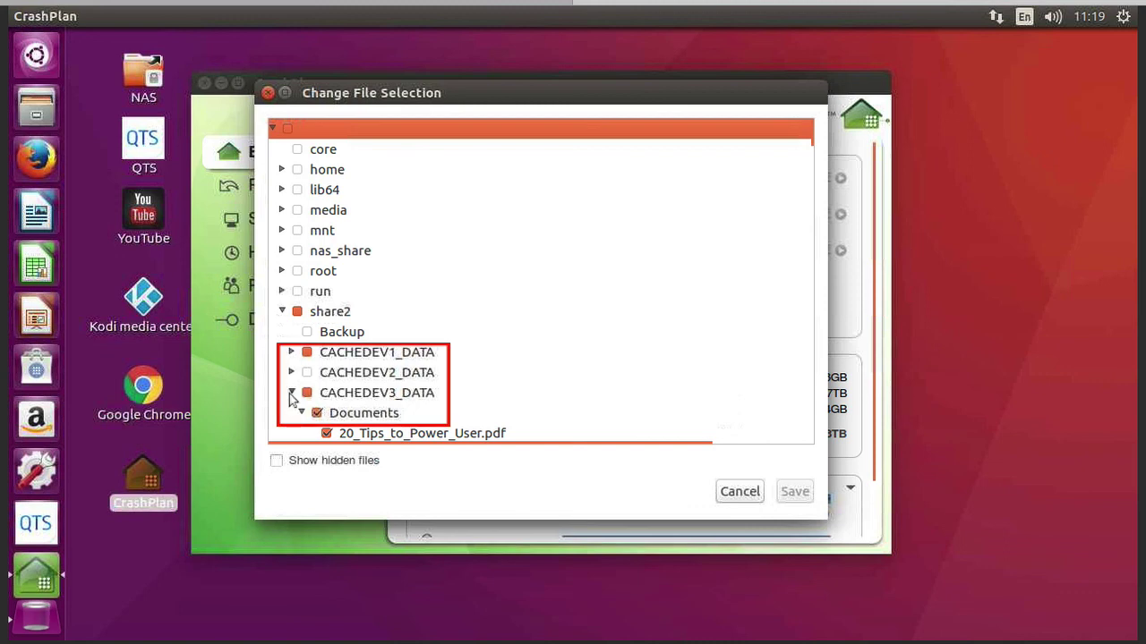
pyautogui.click(291, 393)
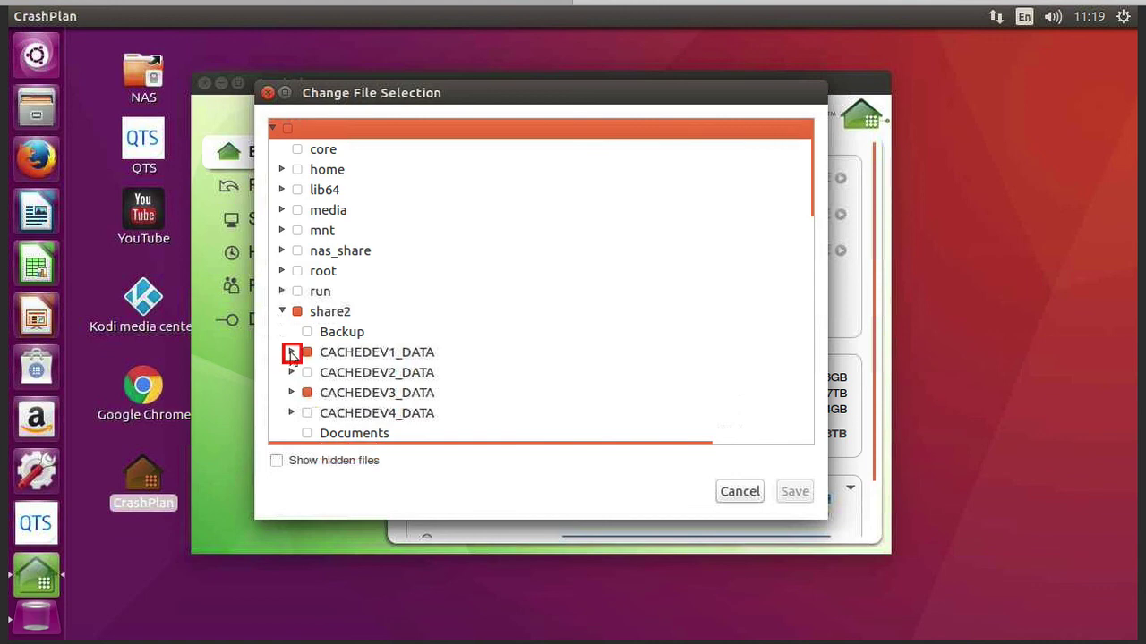
pyautogui.click(291, 353)
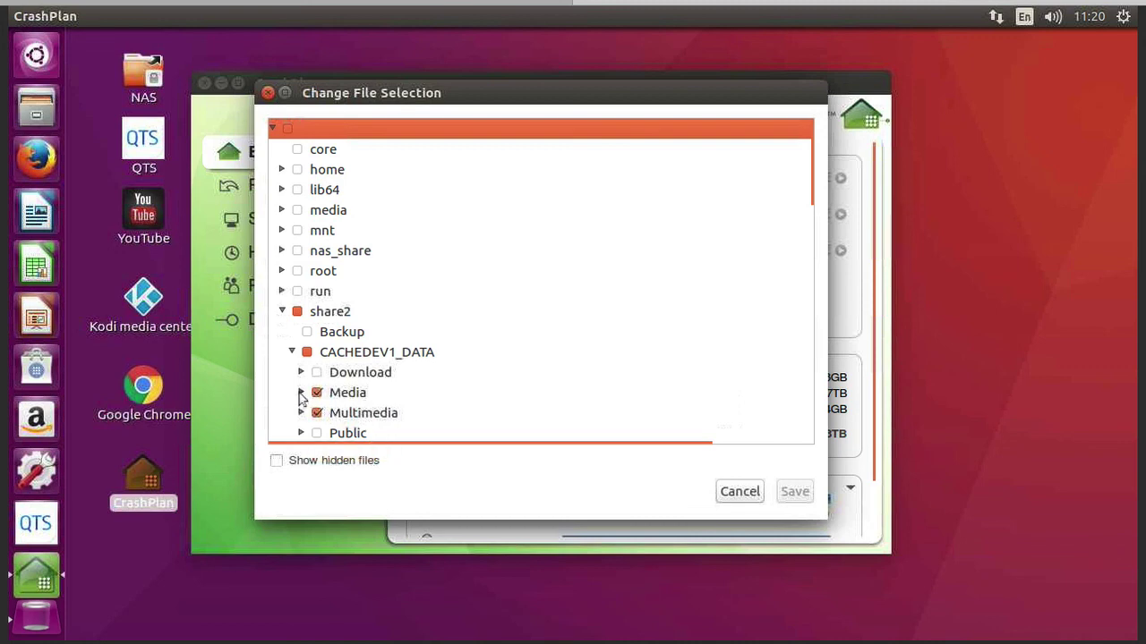
pyautogui.click(301, 394)
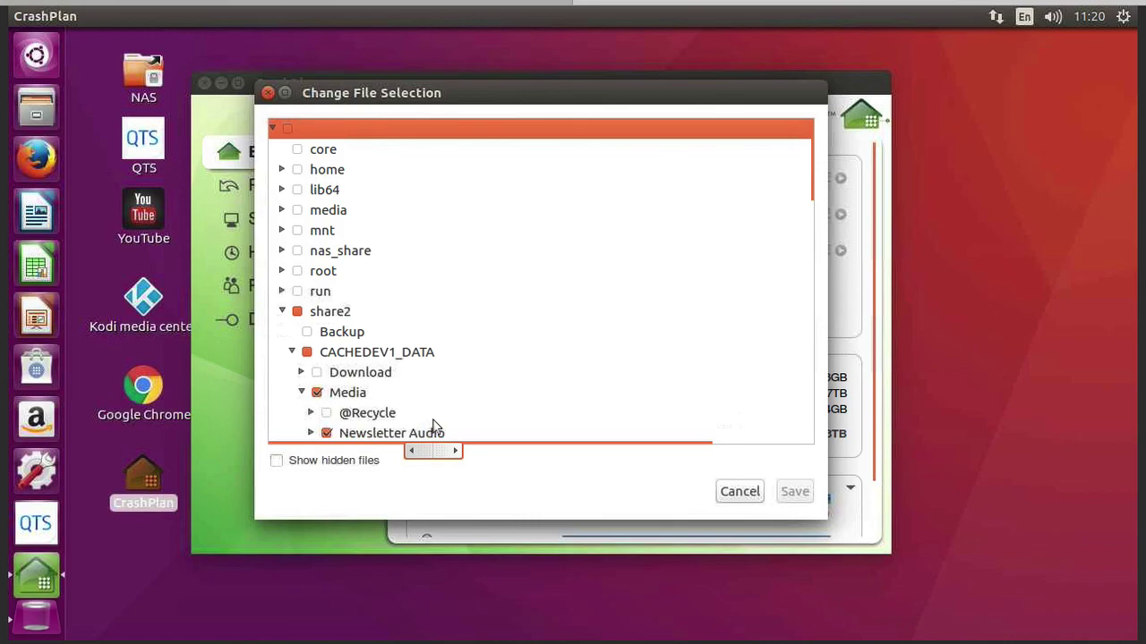